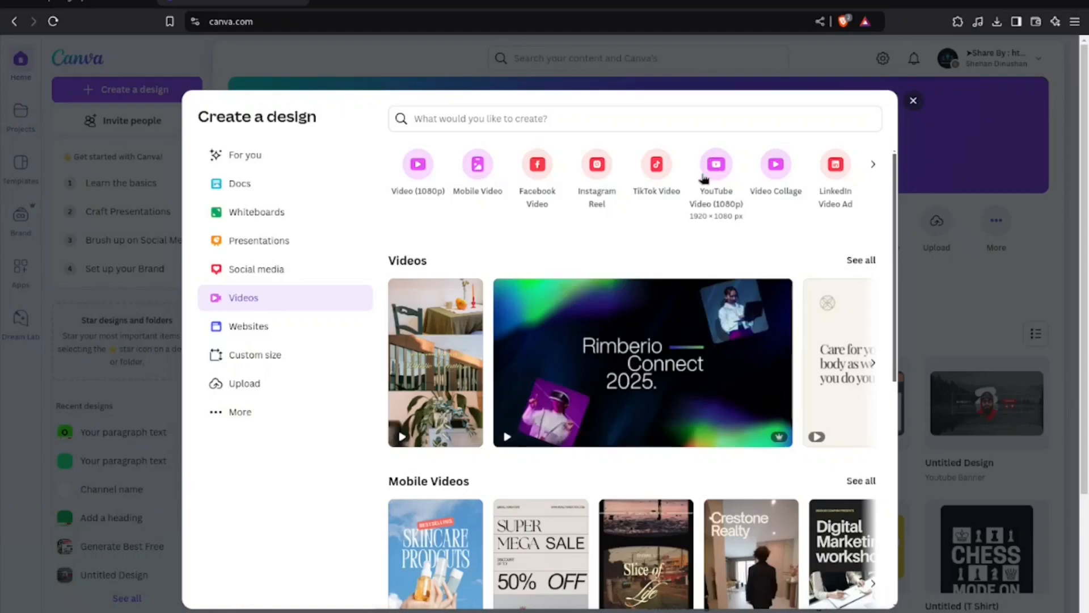
Create a YouTube Video (1080p) design and fill its page background with the solid green #33FF00.
left_click(716, 166)
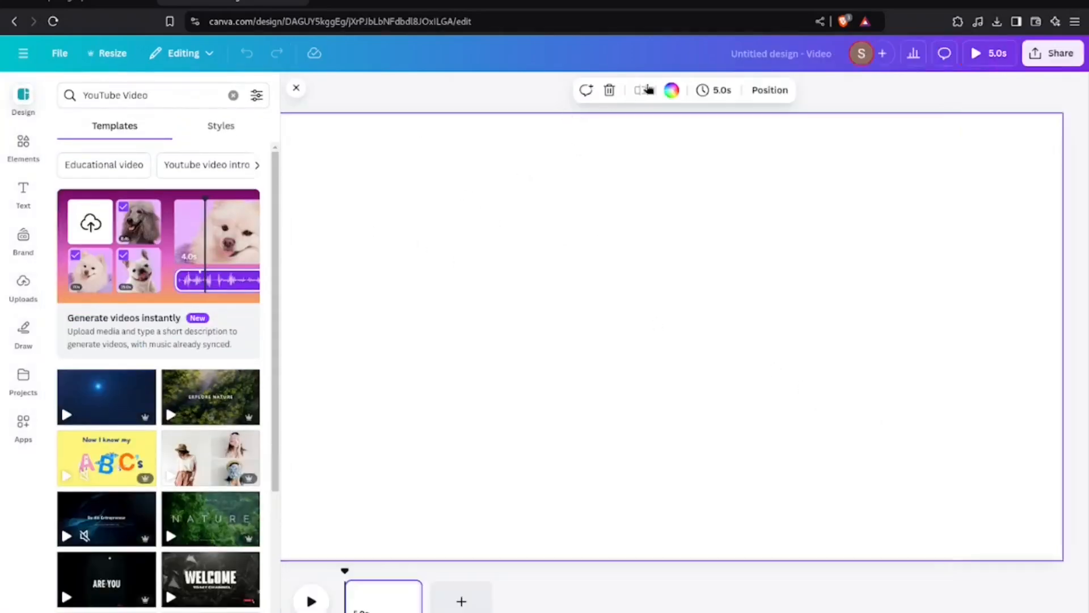
left_click(663, 217)
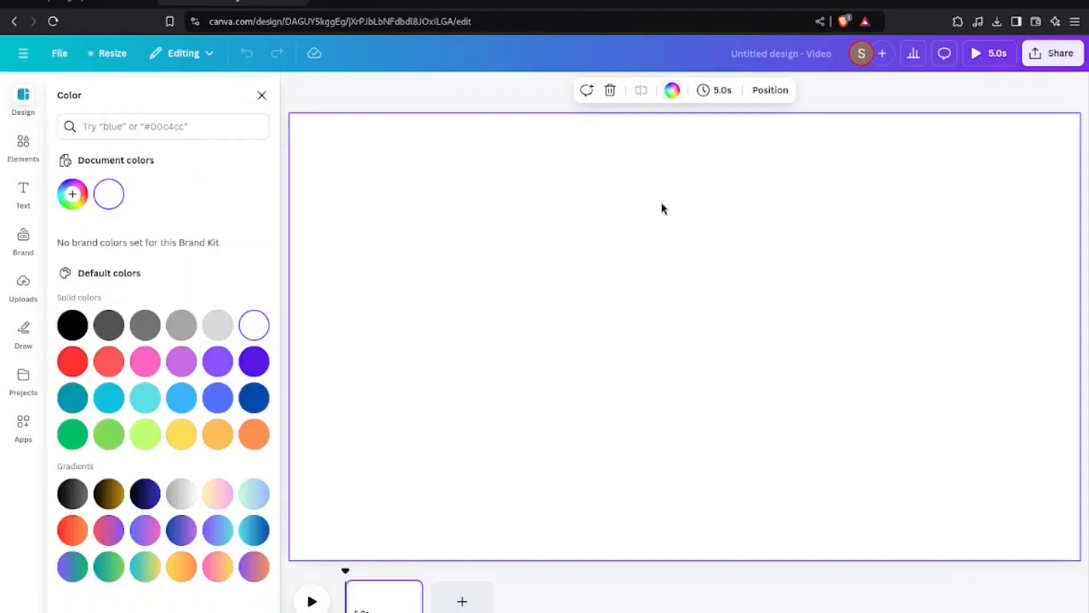
left_click(67, 196)
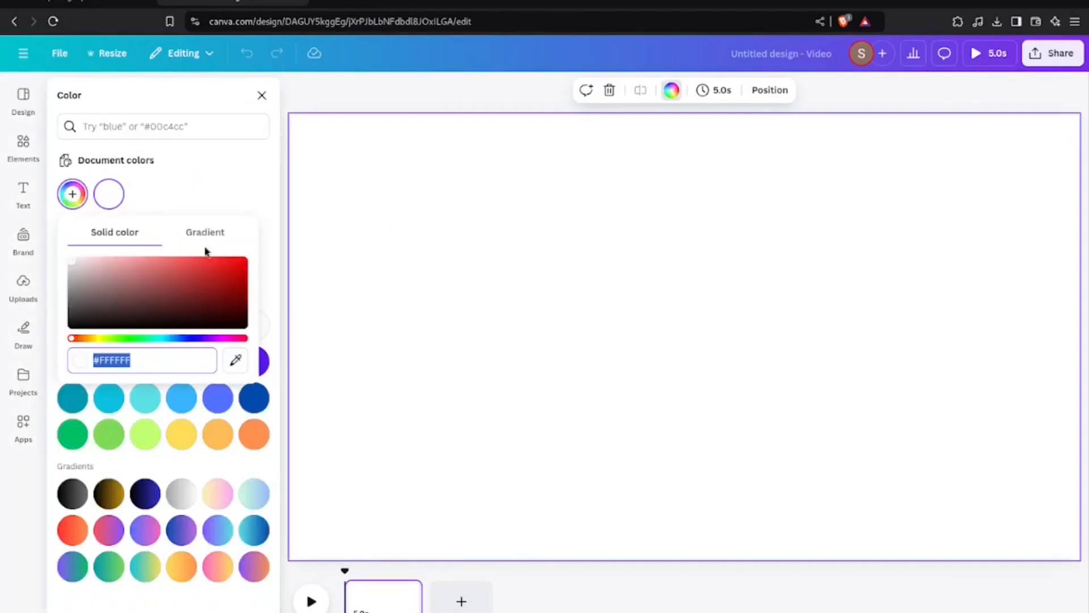
left_click(124, 339)
left_click_drag(175, 326, 278, 242)
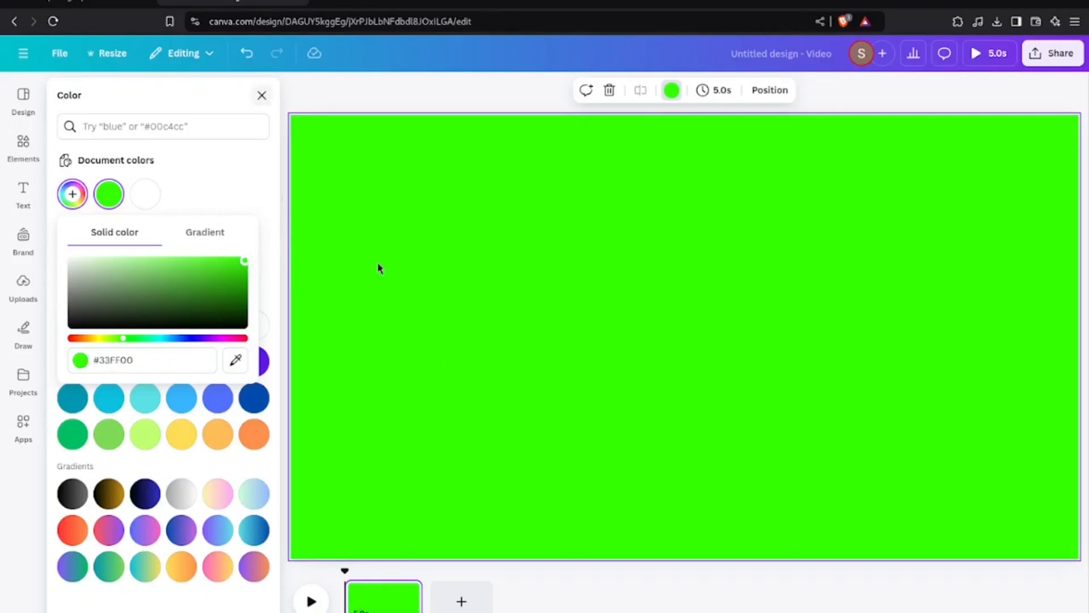
left_click(262, 95)
Add a rounded square shape to the green page.
left_click(22, 149)
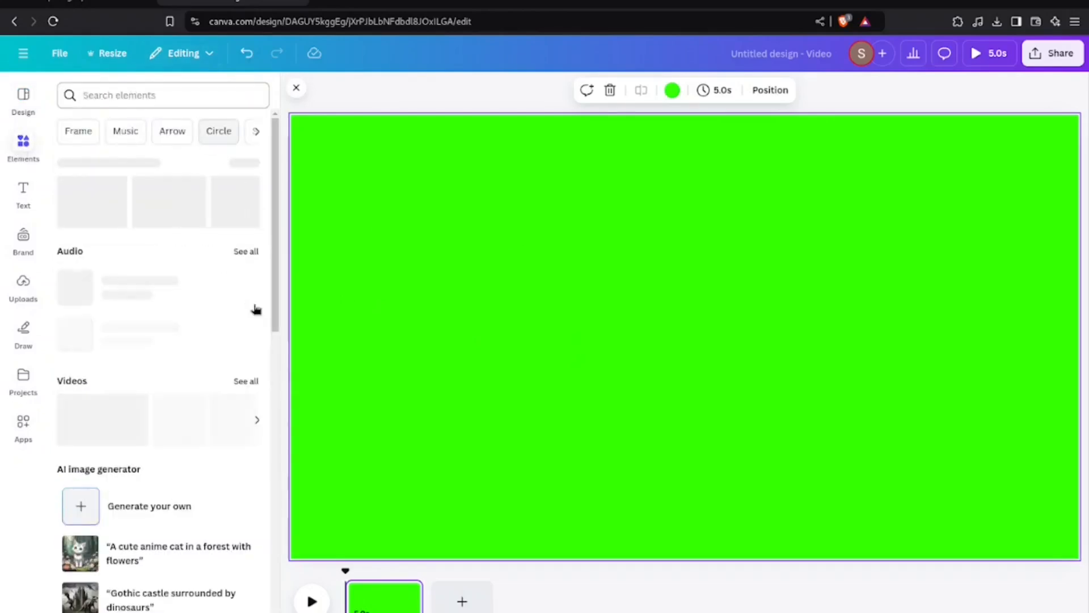
scroll(270, 250, "down", 4)
left_click_drag(278, 234, 271, 382)
left_click(116, 333)
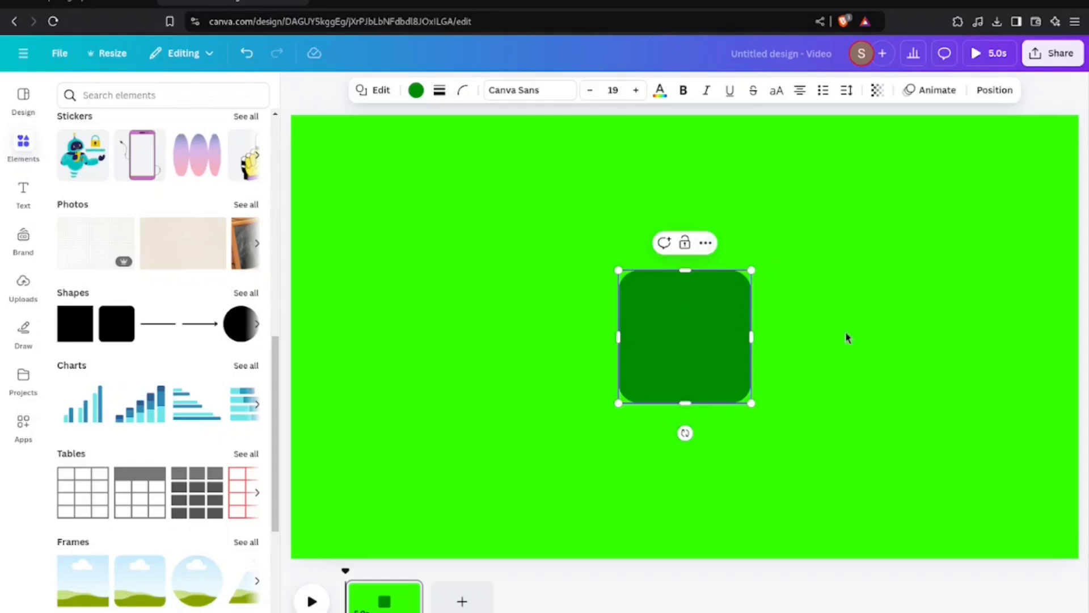
Stretch the rounded shape into a wide, flat bar and centre it horizontally near the page's lower edge.
left_click_drag(715, 309, 862, 492)
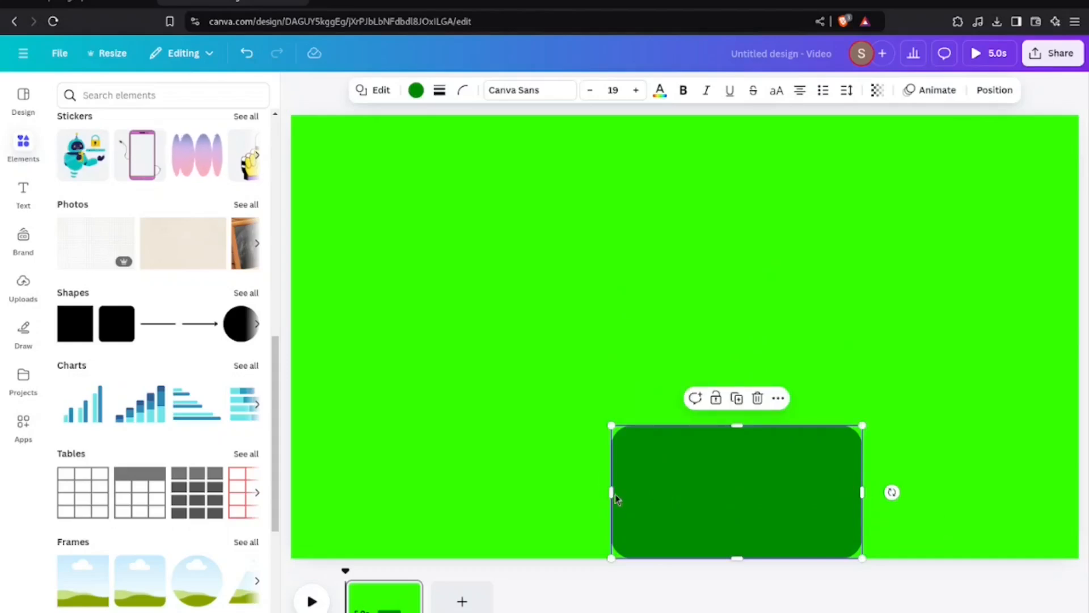
left_click_drag(599, 496, 492, 494)
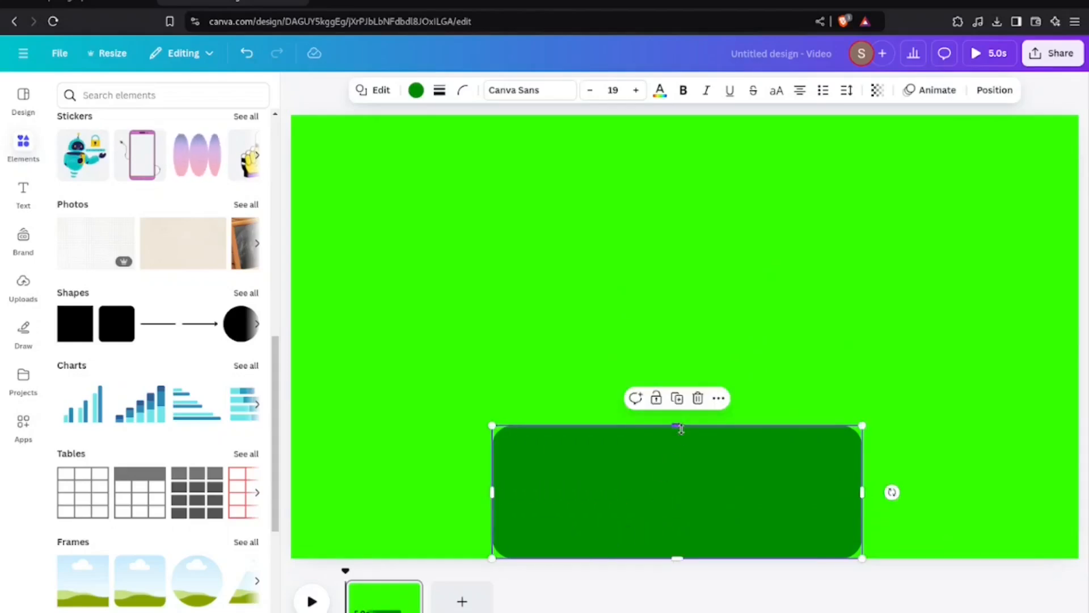
mouse_move(681, 473)
left_mouse_down()
mouse_move(681, 494)
mouse_move(683, 482)
left_mouse_up()
left_click_drag(709, 525, 713, 486)
left_click(907, 440)
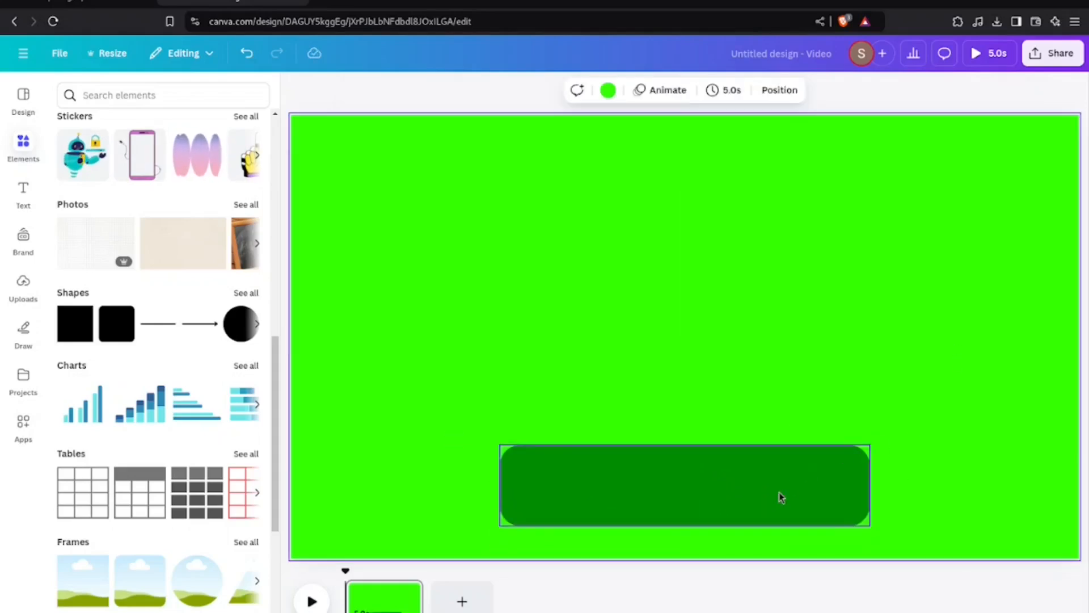
Change the rounded bar's fill colour to white.
left_click(779, 492)
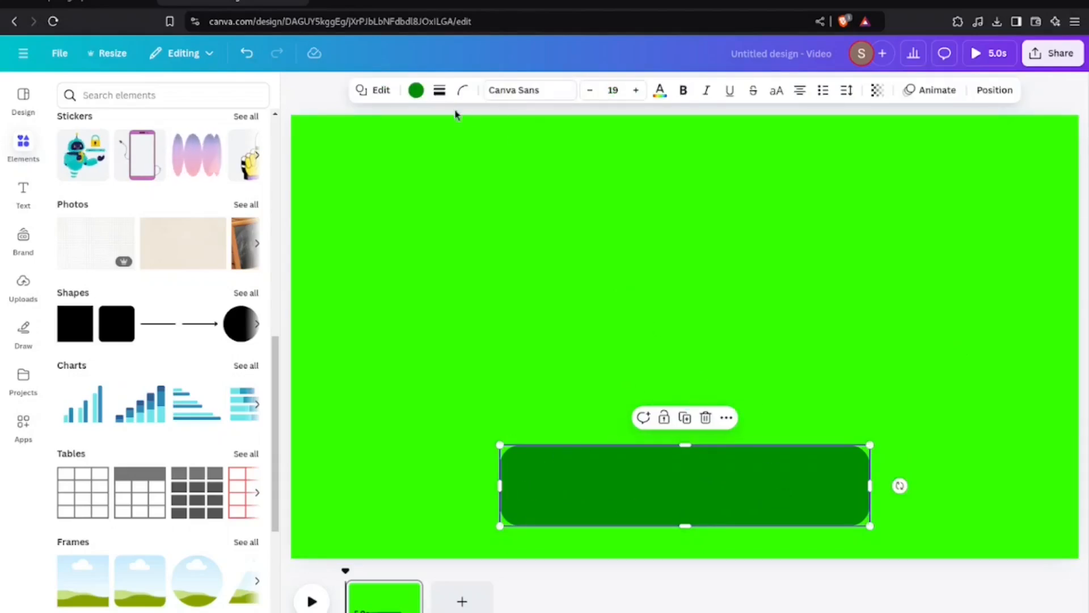
left_click(416, 91)
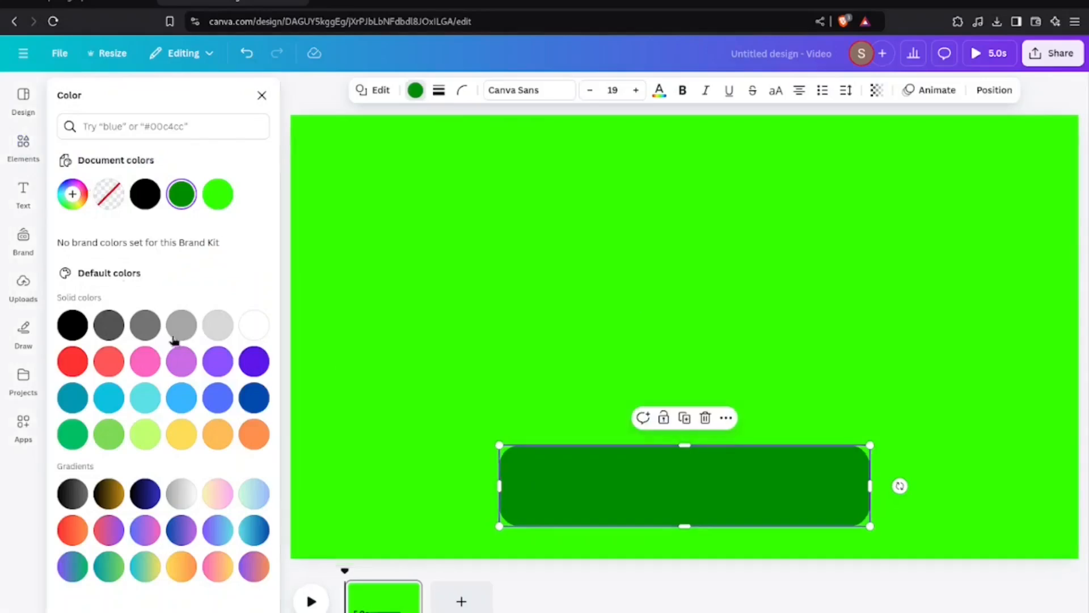
left_click(252, 325)
left_click(539, 316)
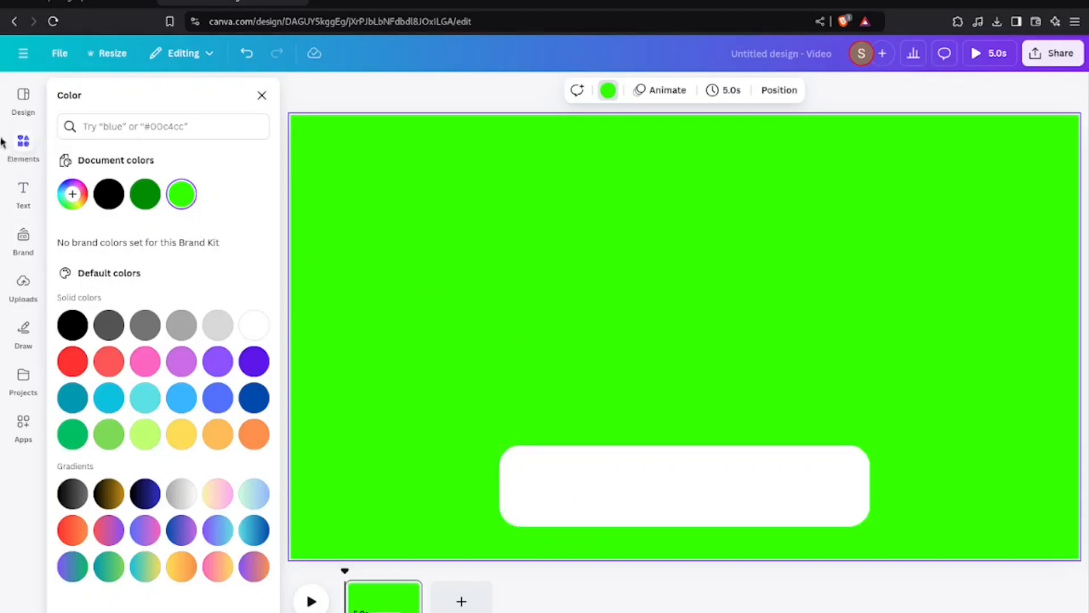
Add a circular picture frame to the page.
key("Escape")
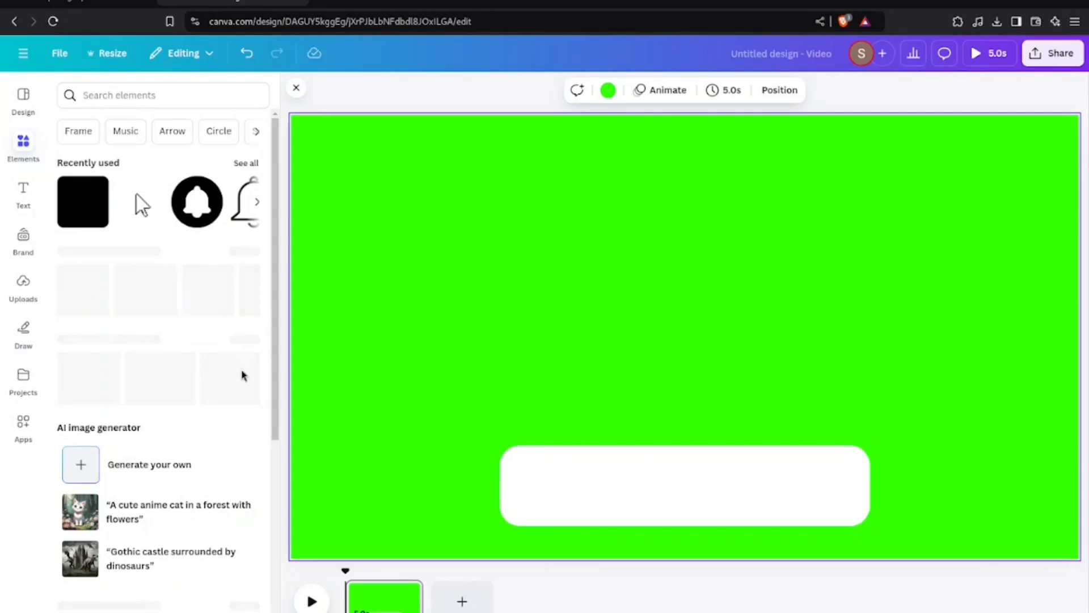
scroll(216, 334, "down", 5)
scroll(215, 335, "down", 8)
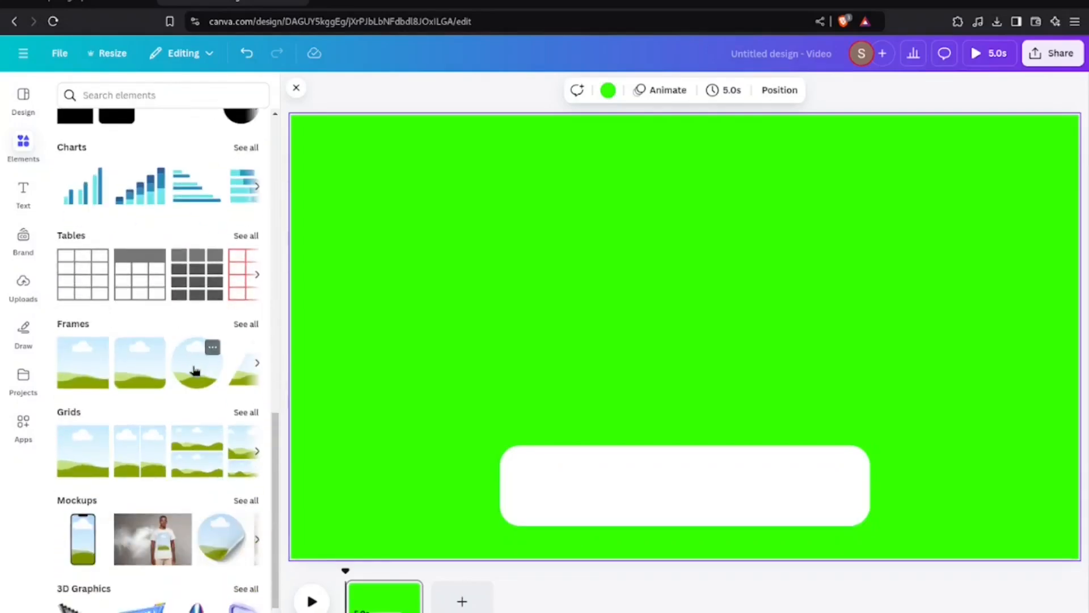
left_click(194, 369)
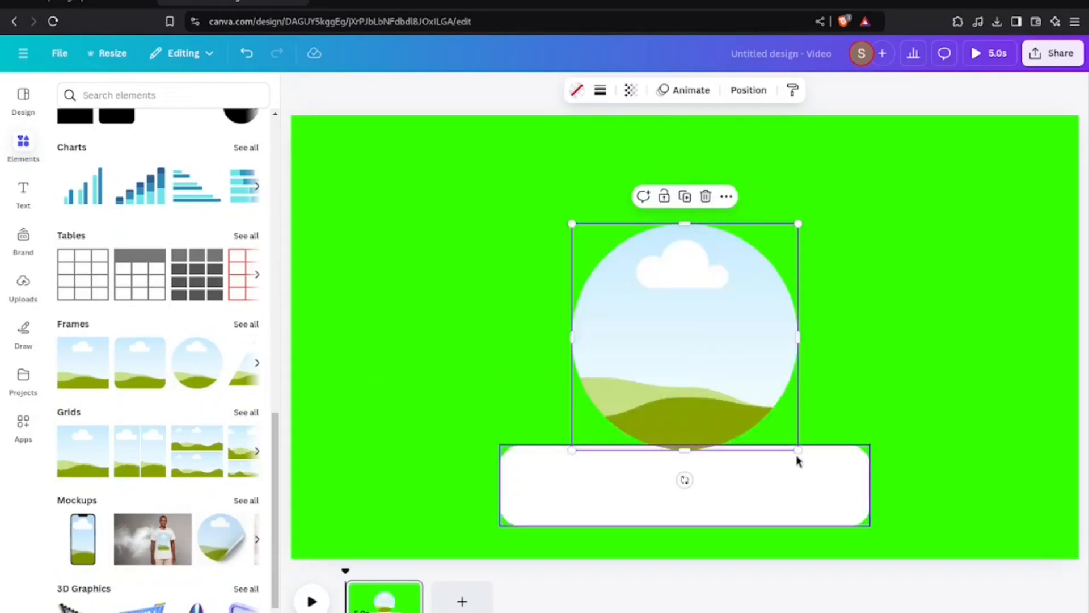
Shrink the circular frame to fit the white bar's height and place it inside the bar's left end.
left_click_drag(789, 441, 670, 325)
left_click_drag(608, 299, 545, 462)
left_click_drag(597, 523, 542, 480)
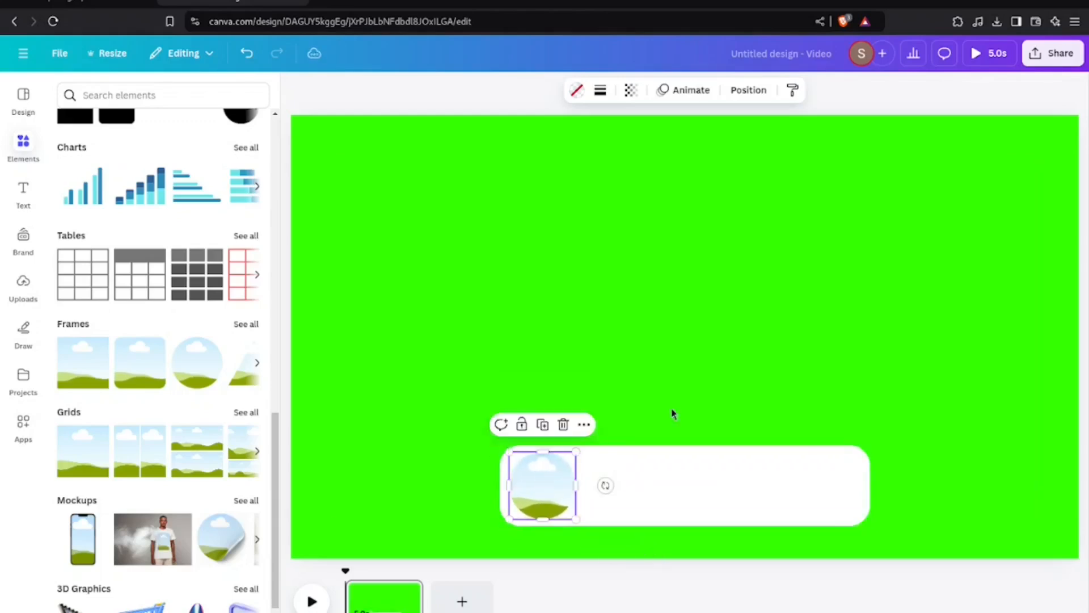
left_click(756, 311)
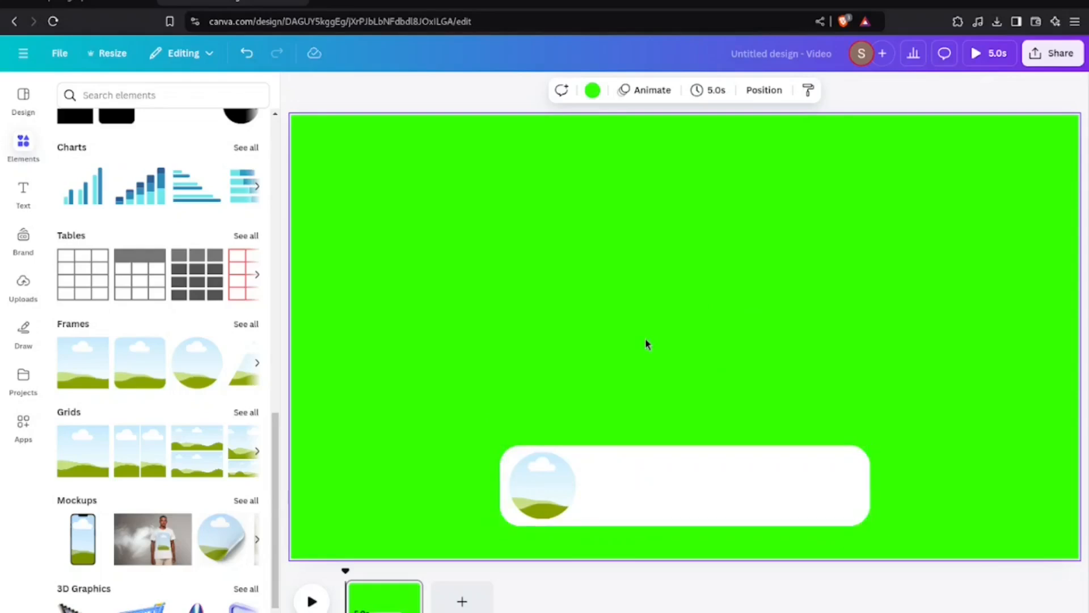
Add a text box on the white bar beside the circular frame and place a duplicate of it directly below.
key("t")
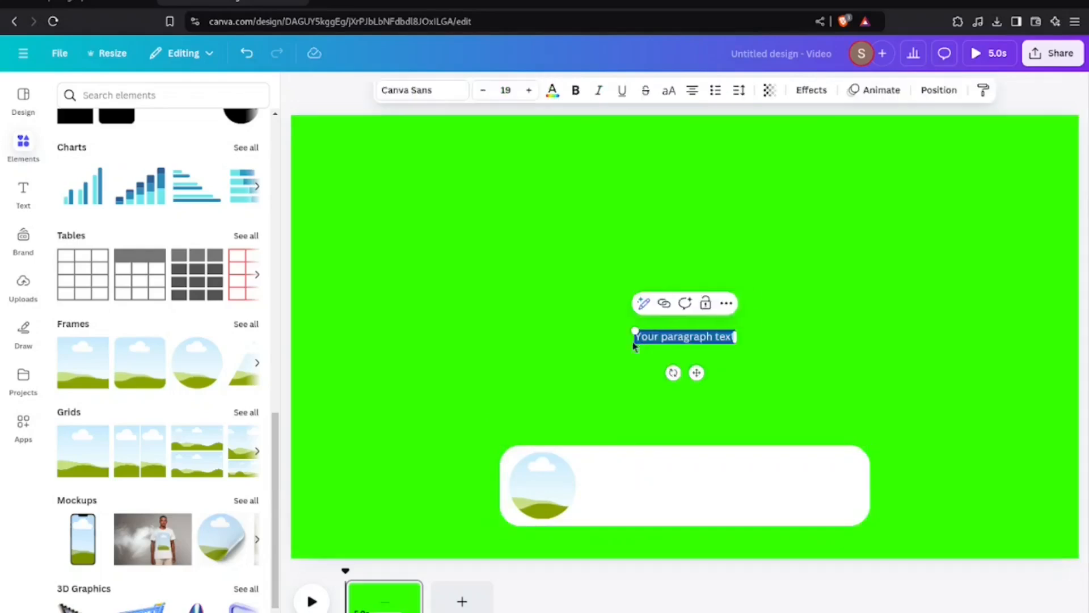
left_click(754, 361)
left_click(701, 339)
left_click_drag(688, 339, 648, 474)
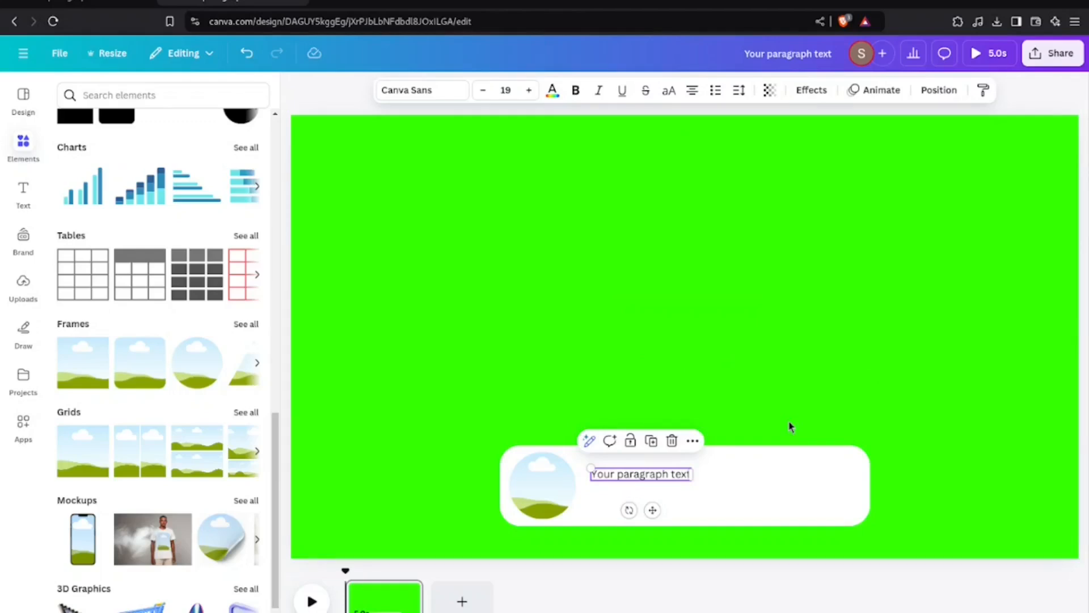
mouse_move(667, 484)
left_mouse_down()
mouse_move(674, 491)
mouse_move(659, 499)
left_mouse_up()
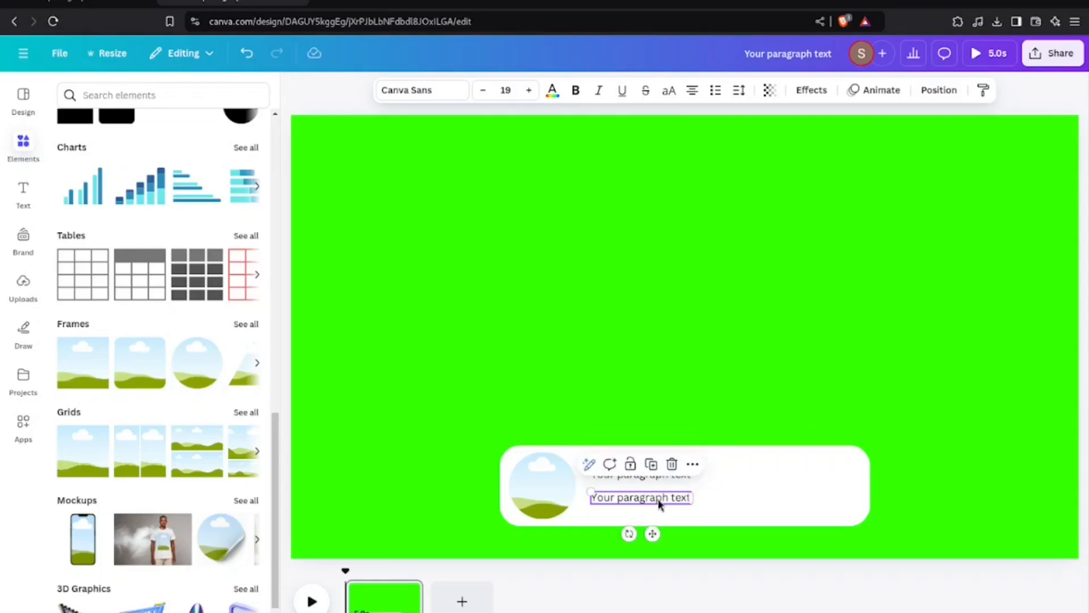
left_click_drag(675, 500, 668, 486)
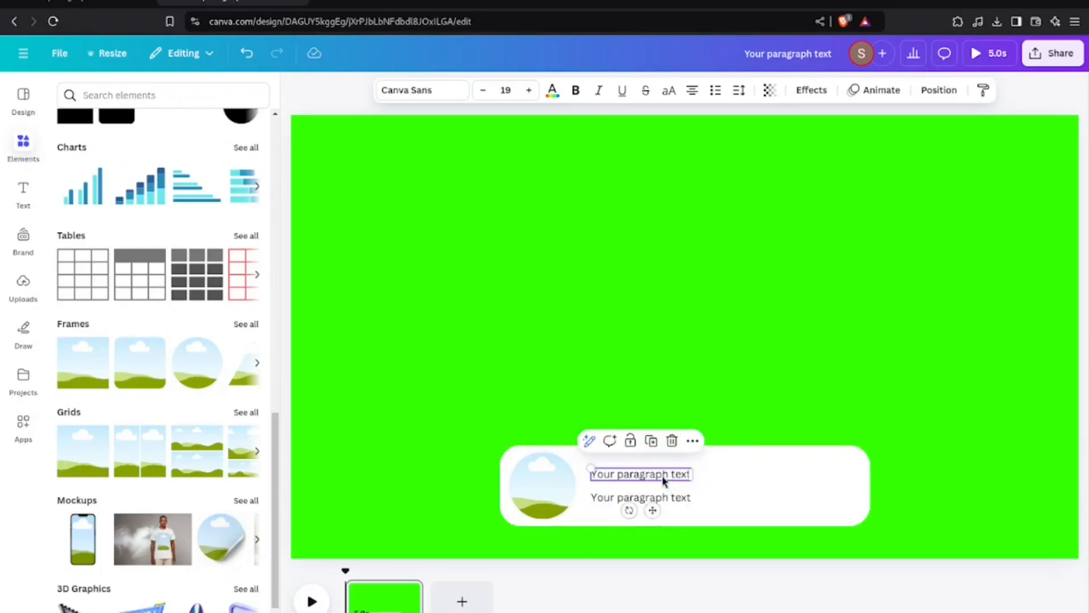
double_click(662, 477)
key("BackSpace")
type("Channel ")
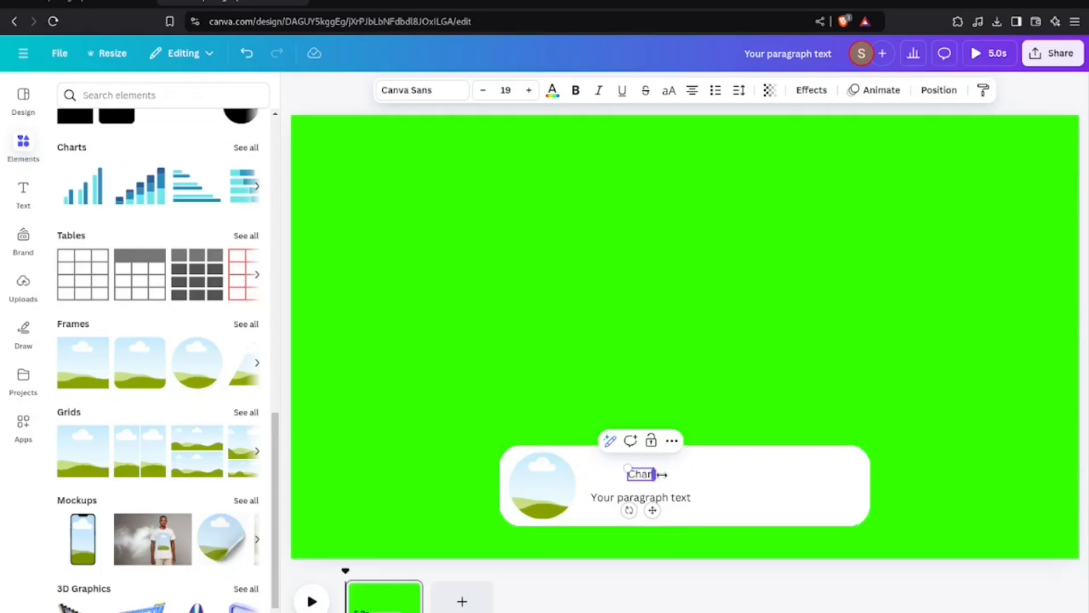
type("Name")
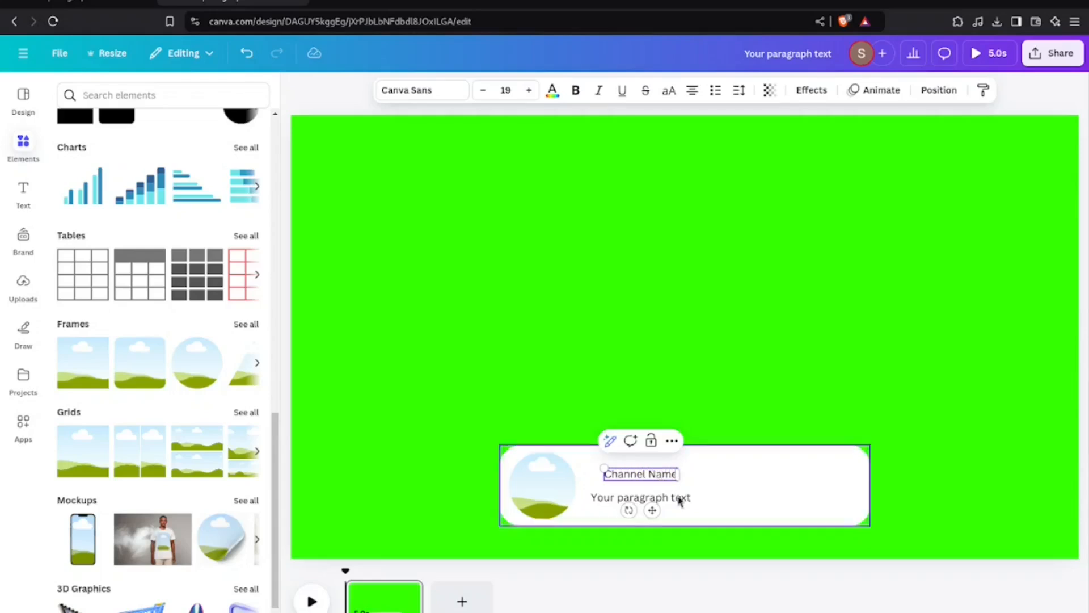
left_click(680, 499)
double_click(679, 498)
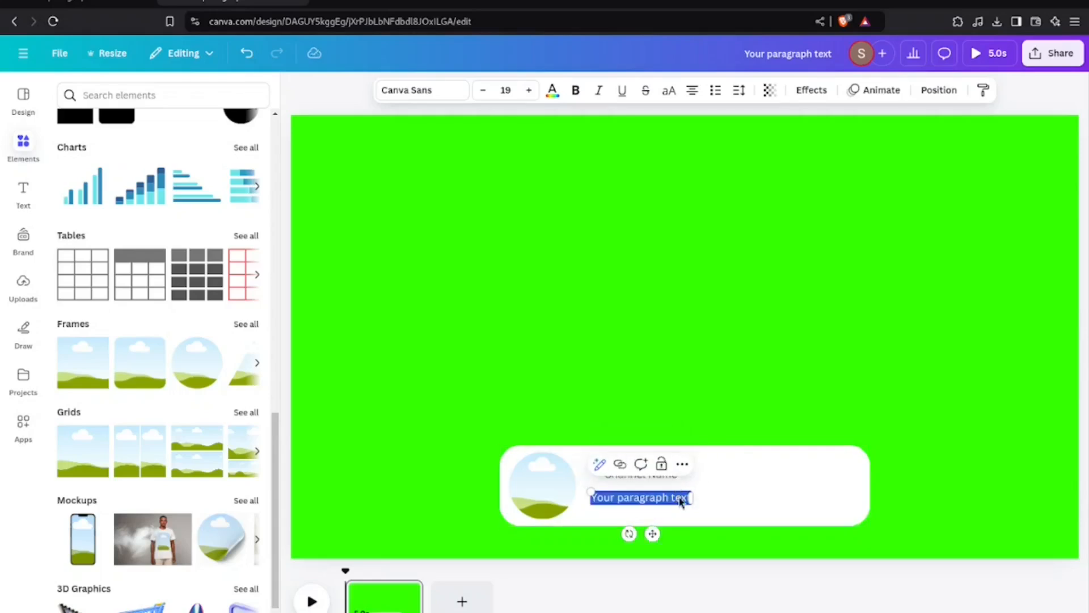
type("@Haddle")
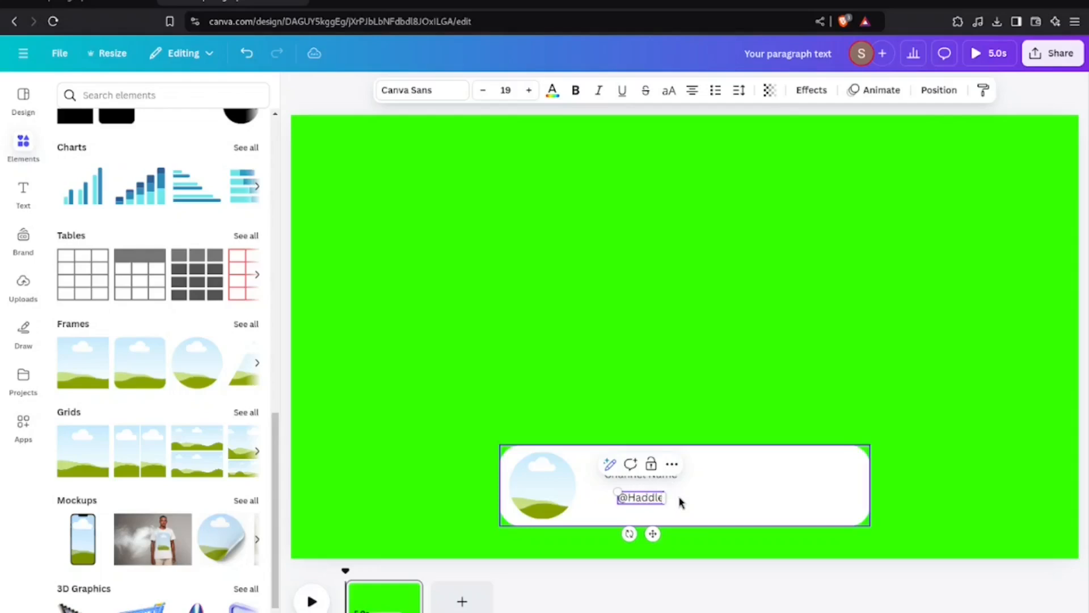
left_click(647, 476)
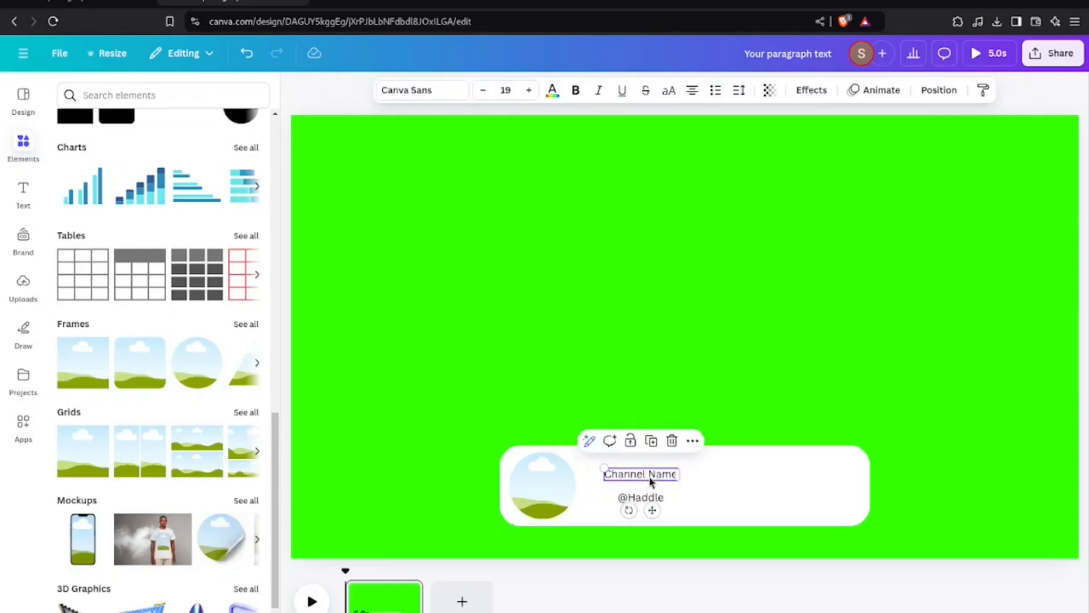
left_click(576, 91)
left_click(528, 91)
left_click(528, 91)
left_click(527, 91)
left_click(528, 91)
left_click(527, 91)
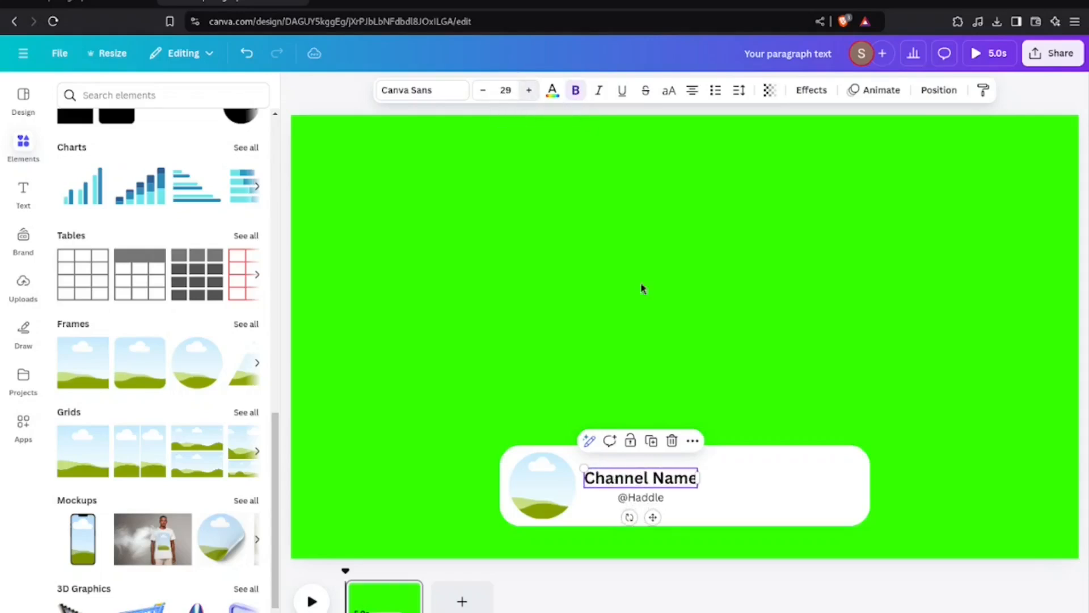
left_click_drag(641, 498, 607, 503)
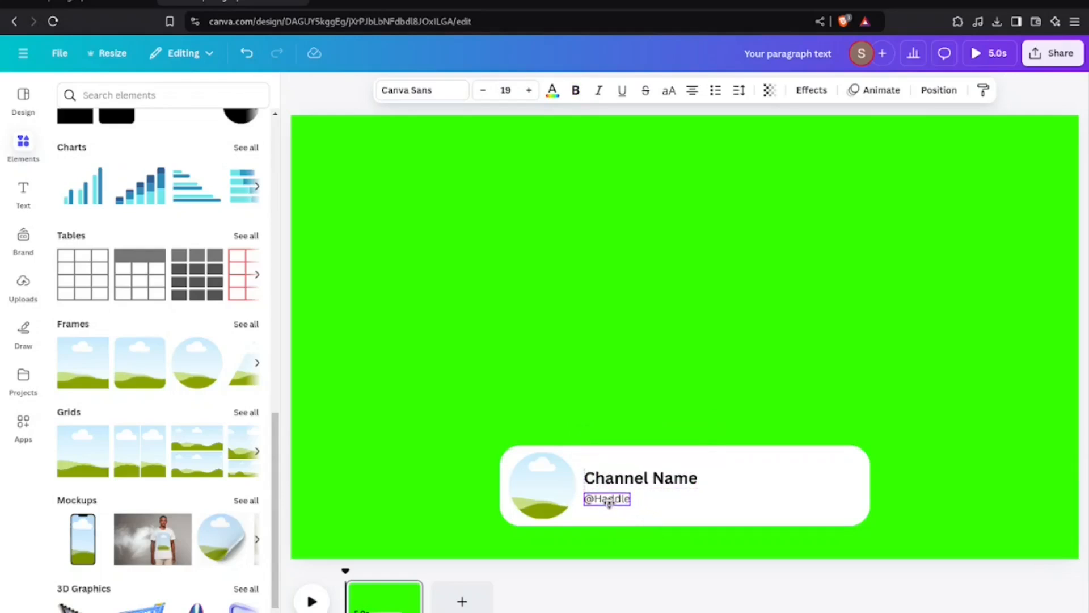
left_click(855, 294)
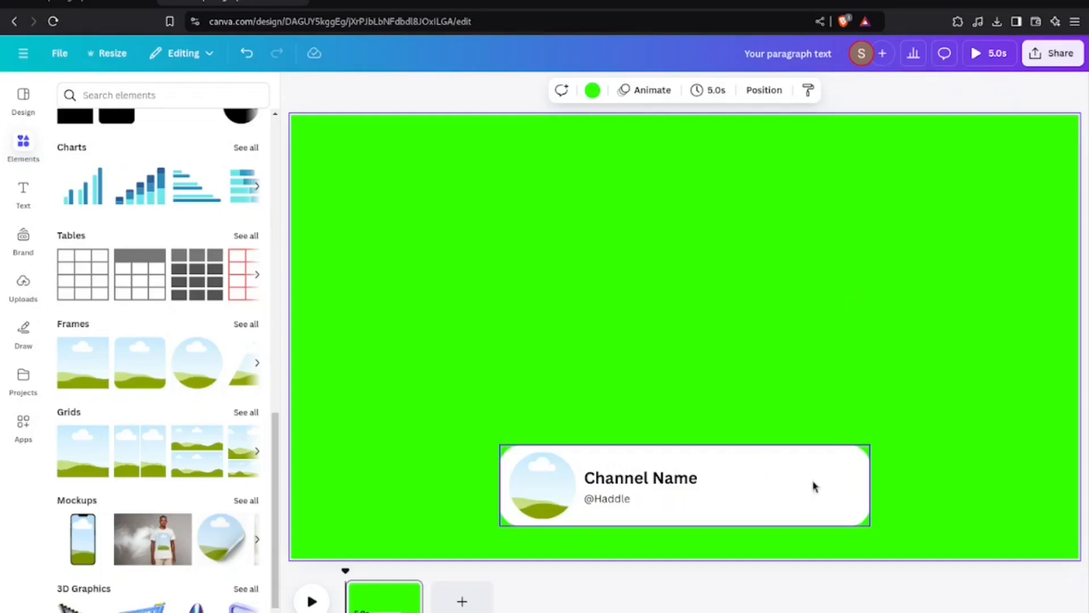
Search the elements library for "subscribe button" and browse the matching graphics.
scroll(96, 238, "up", 5)
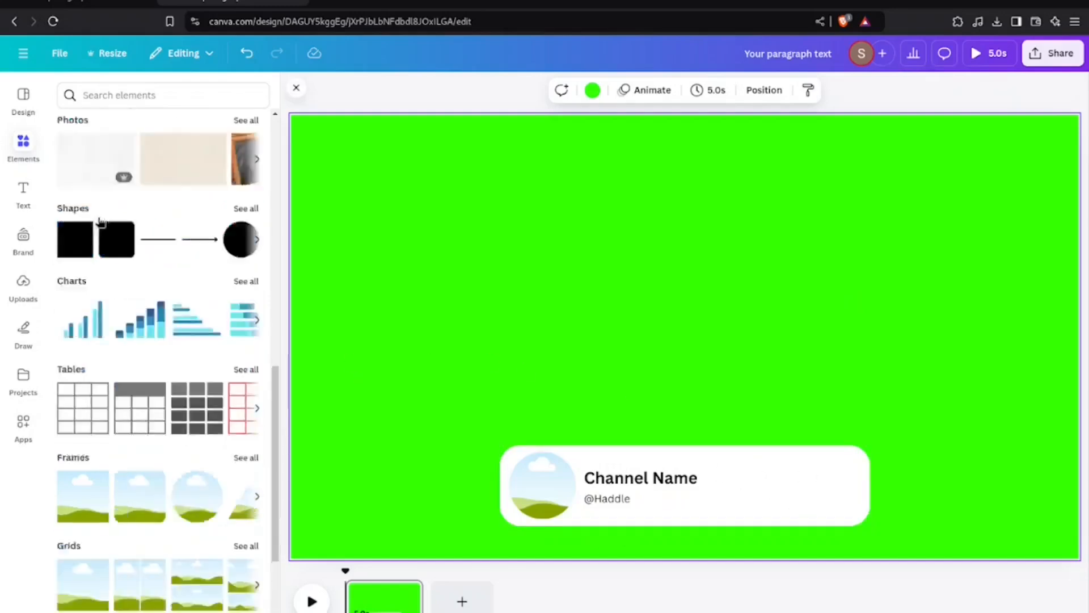
scroll(99, 255, "down", 2)
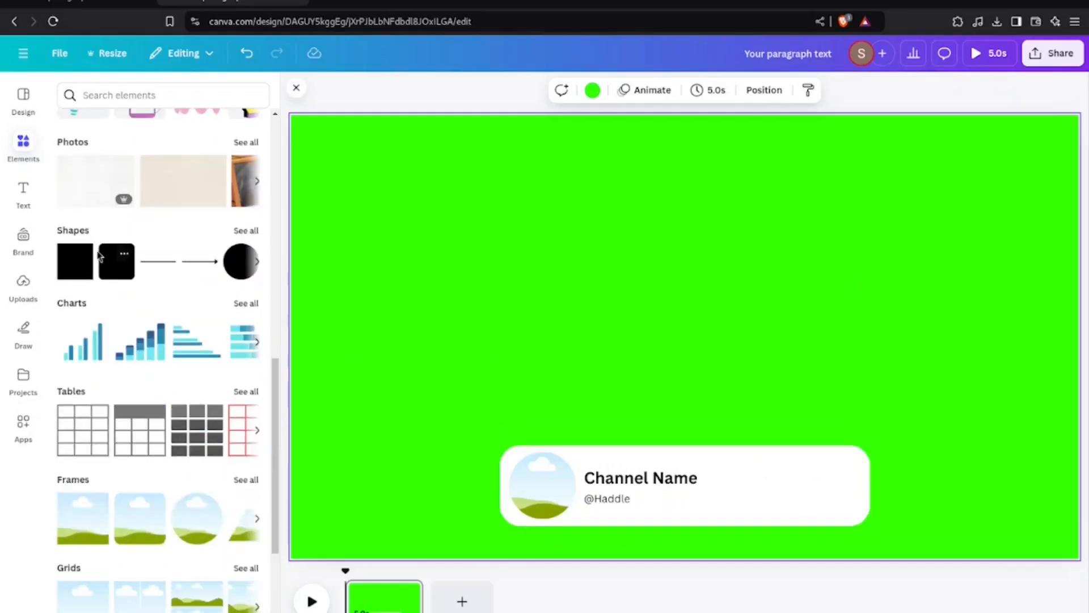
left_click(117, 93)
left_click(130, 185)
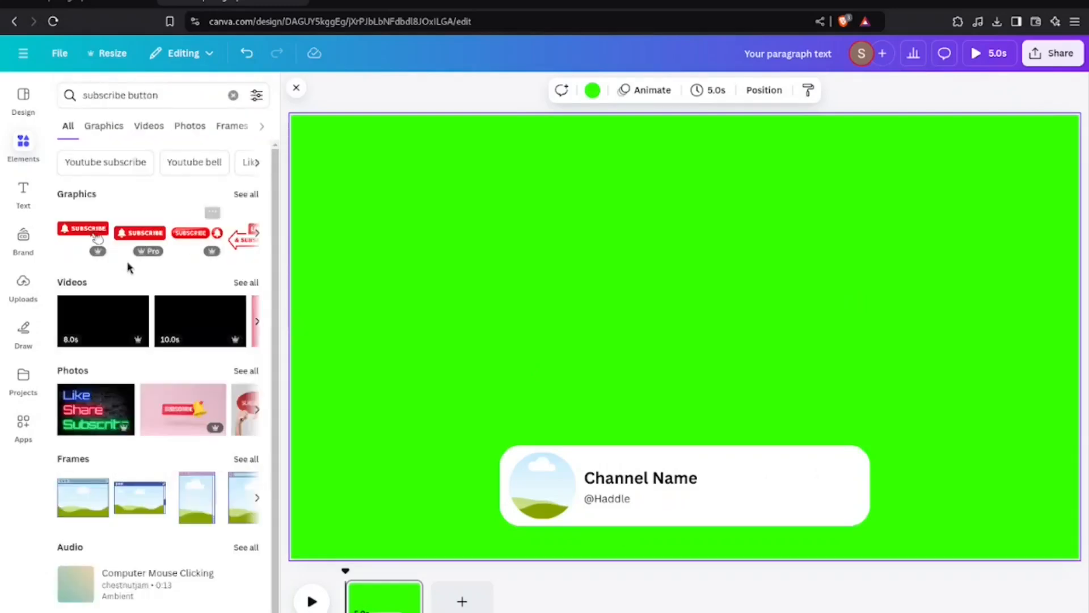
left_click(256, 233)
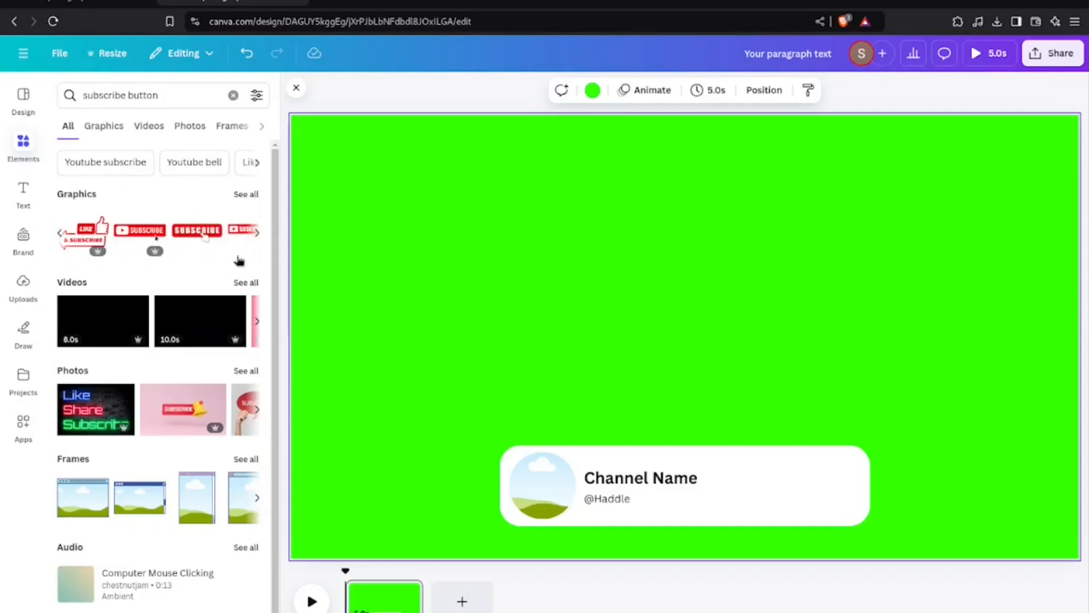
left_click(255, 234)
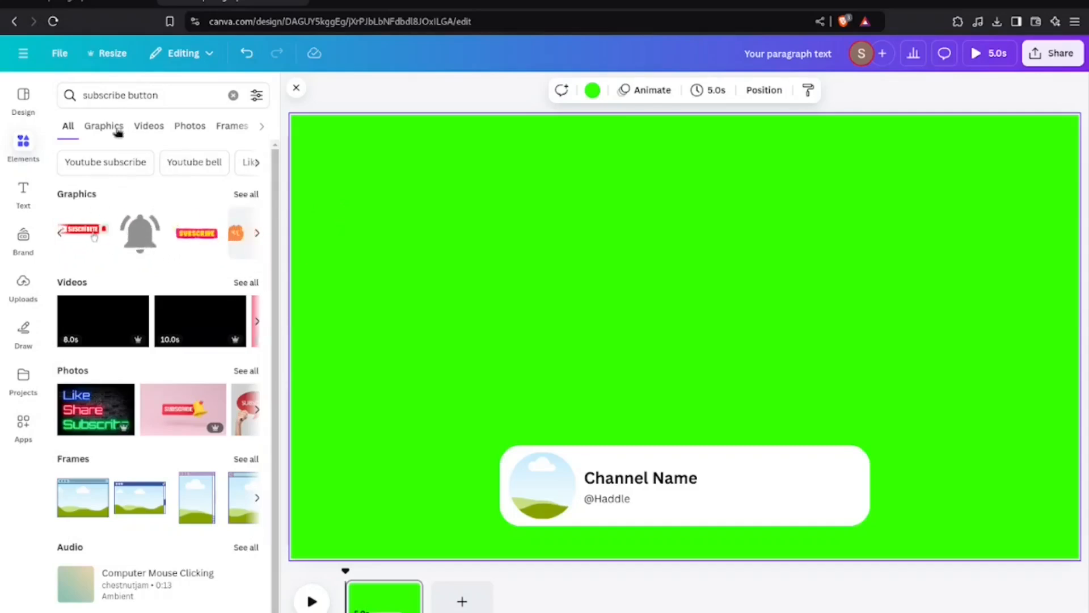
left_click(22, 149)
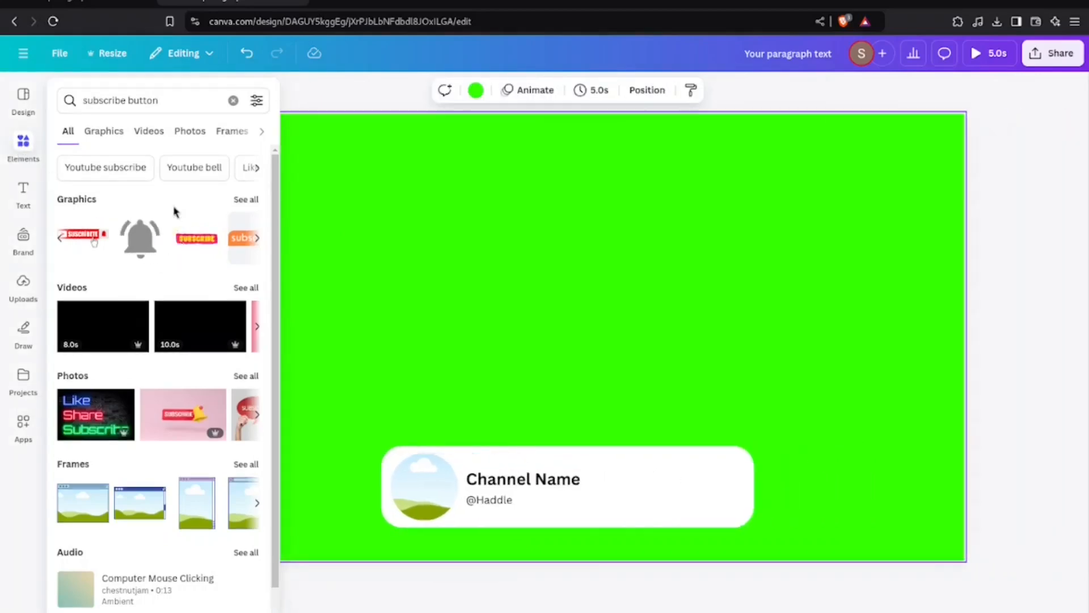
Add a rounded rectangle and fit it on the white bar to the right of the "Channel Name" text.
left_click(234, 100)
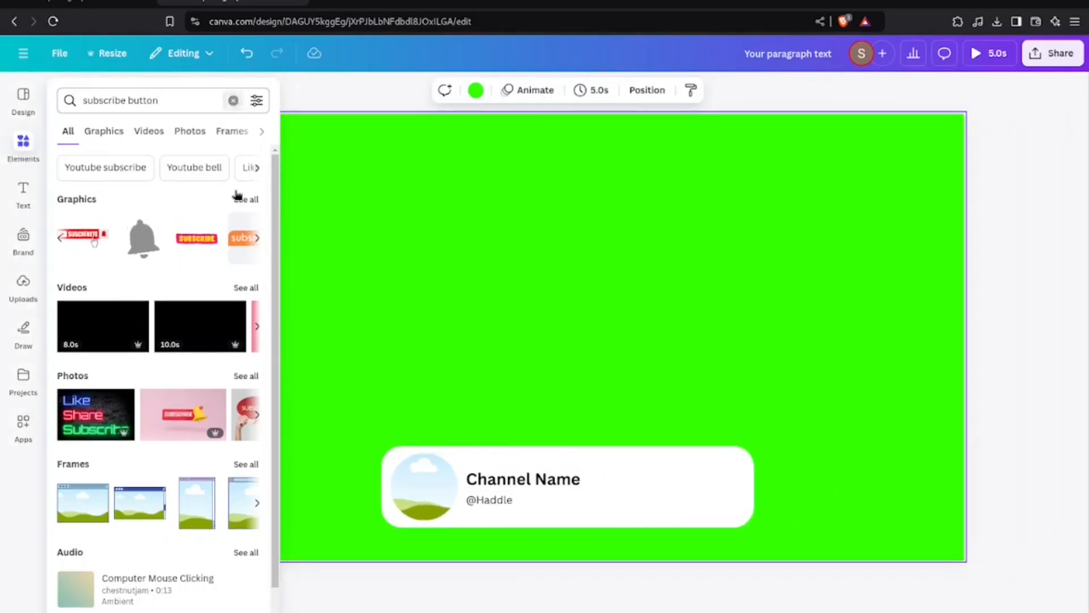
left_click(122, 273)
left_click_drag(634, 402, 668, 329)
left_click(747, 357)
left_click_drag(603, 314, 683, 483)
left_click_drag(580, 515, 588, 513)
left_click(902, 435)
left_click(728, 483)
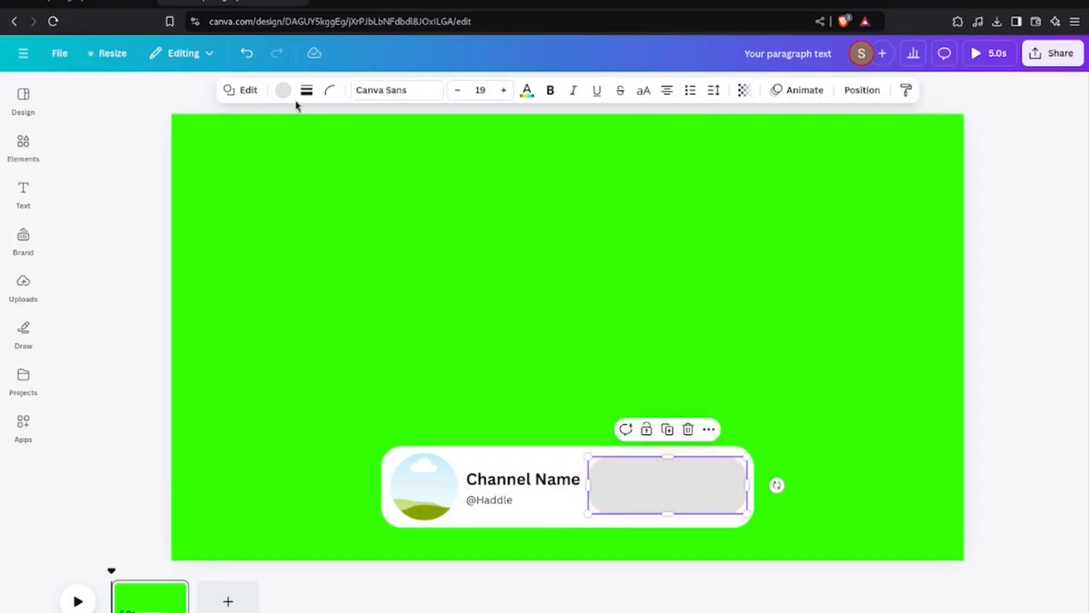
Fill the grey rounded rectangle with red from the default solid colors.
left_click(278, 92)
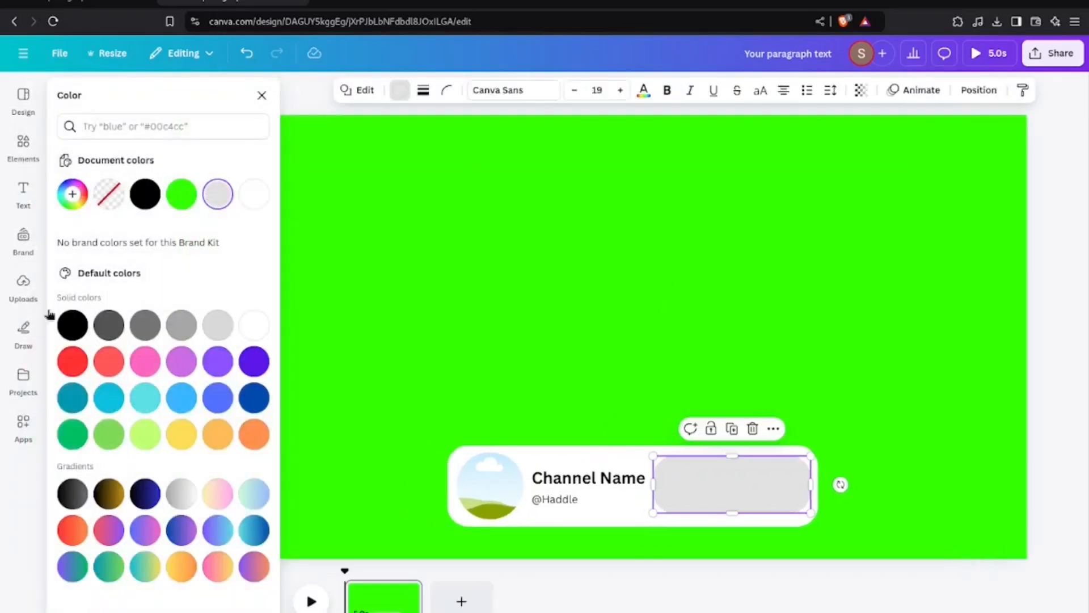
left_click(70, 363)
left_click(913, 422)
left_click(776, 499)
left_click(855, 341)
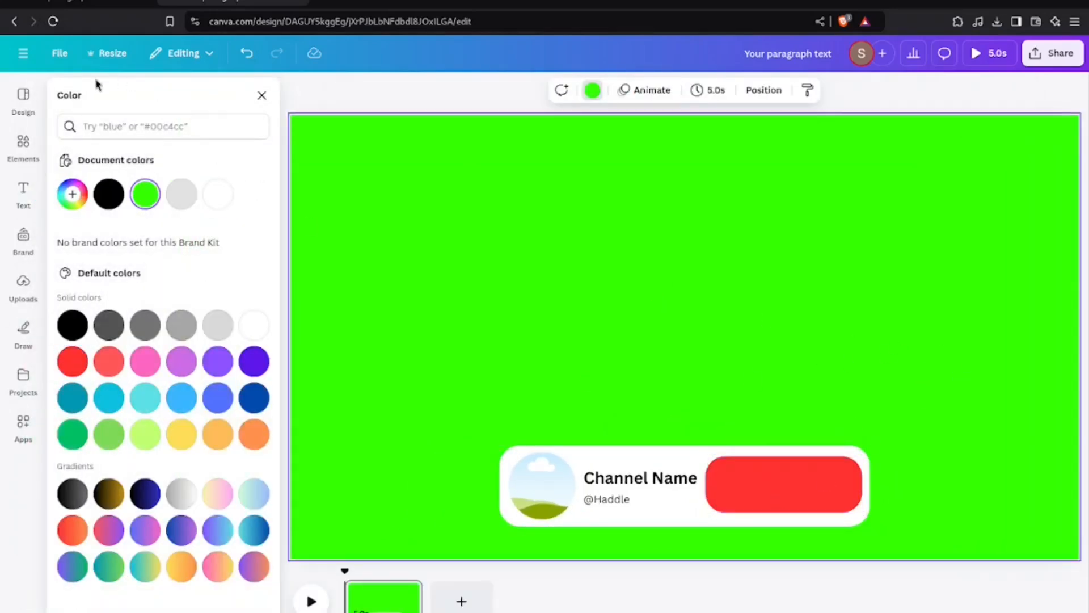
left_click(262, 96)
Widen the white bar to the right and resize the red rounded rectangle to sit inset within its right end.
left_click(709, 508)
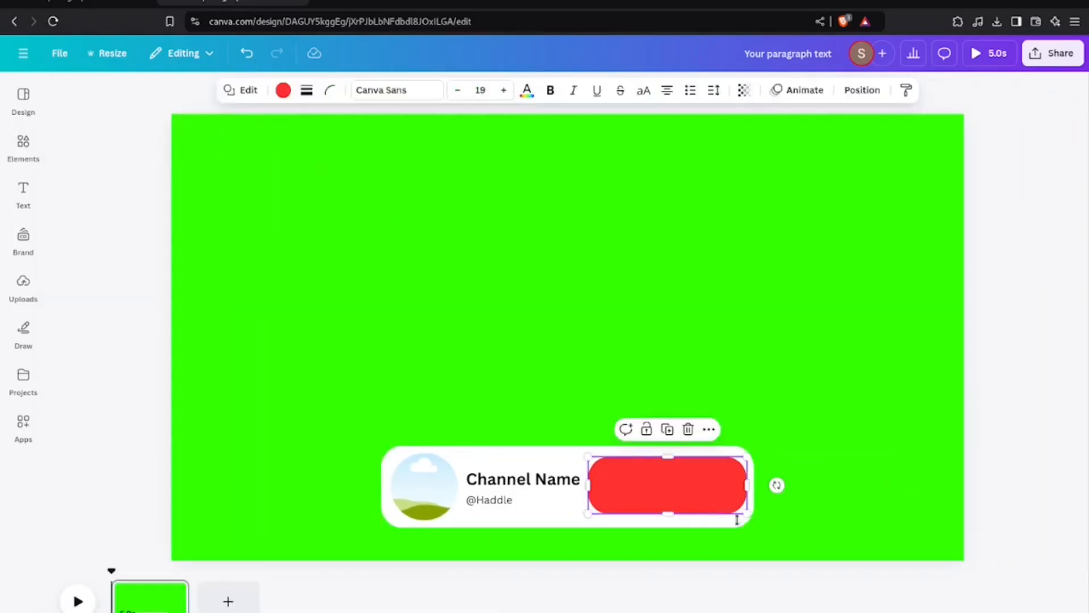
left_click_drag(745, 512, 808, 487)
left_click(754, 486)
left_click(683, 483)
mouse_move(683, 483)
left_mouse_down()
mouse_move(803, 483)
mouse_move(682, 489)
left_mouse_up()
left_click(916, 454)
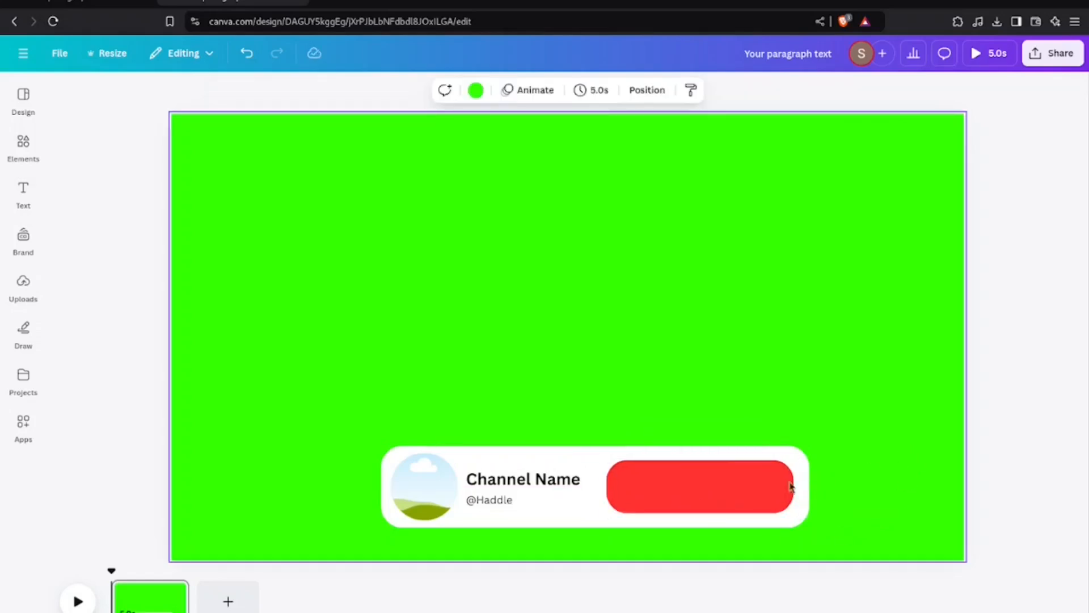
Search the elements library for "bell" and browse the full list of matching graphics.
left_click(732, 498)
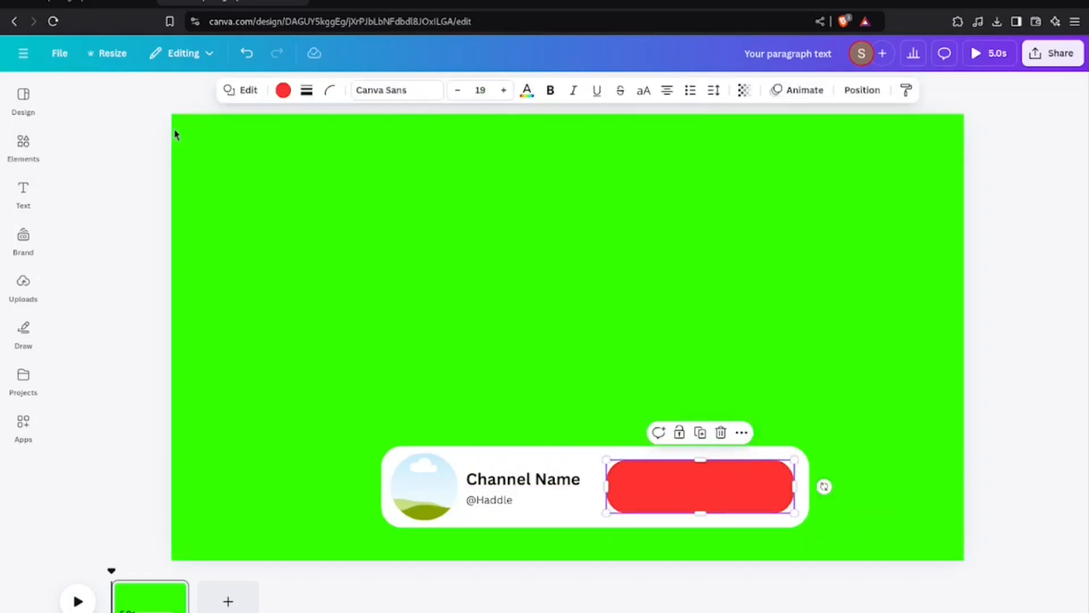
left_click(23, 144)
left_click(139, 94)
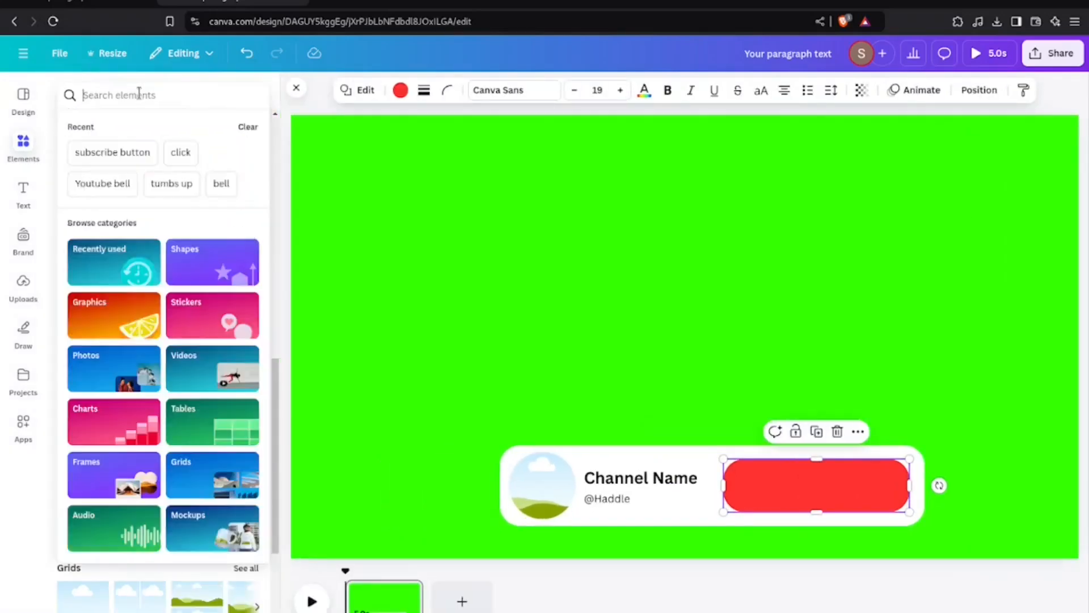
left_click(220, 183)
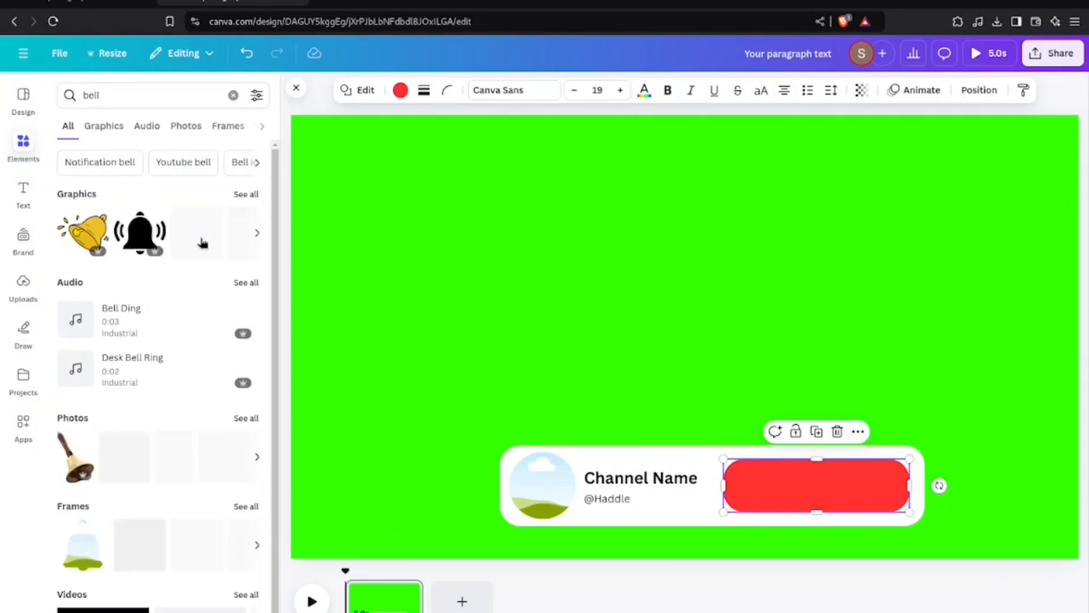
scroll(208, 341, "down", 1)
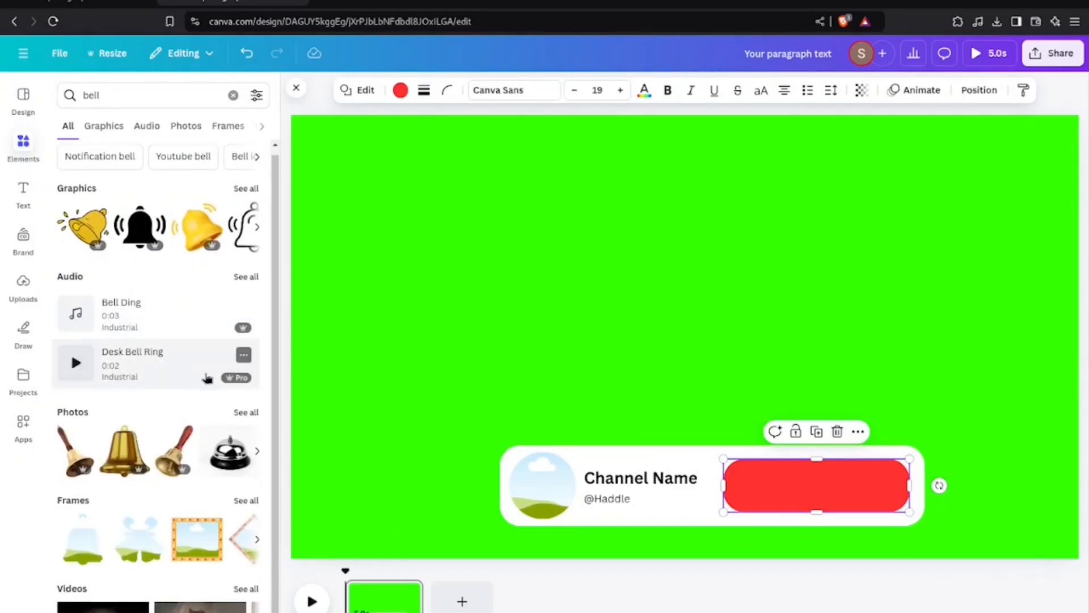
scroll(215, 448, "up", 1)
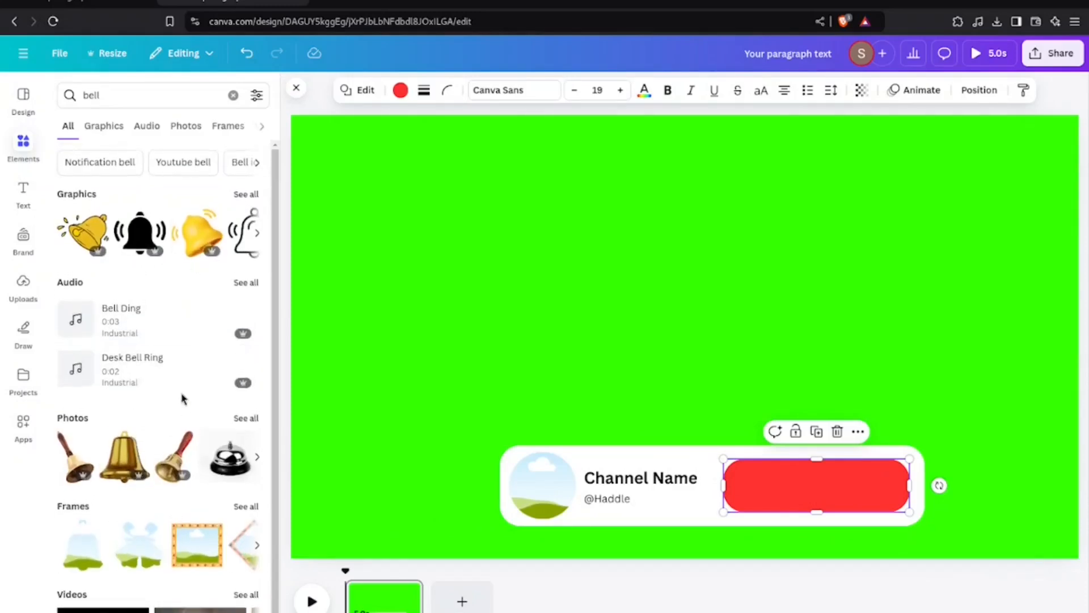
left_click(257, 234)
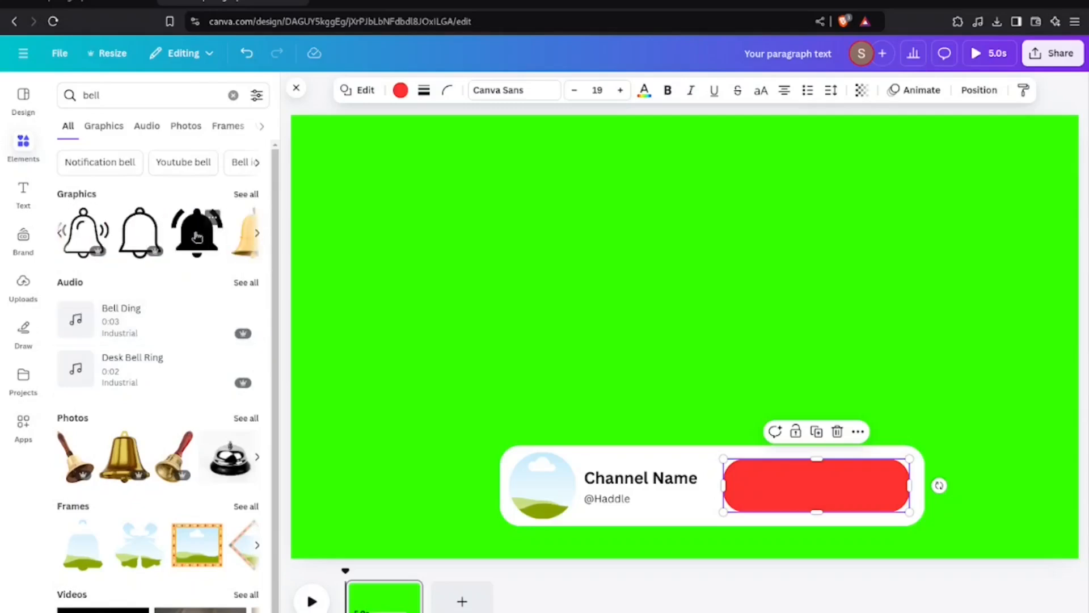
left_click(246, 195)
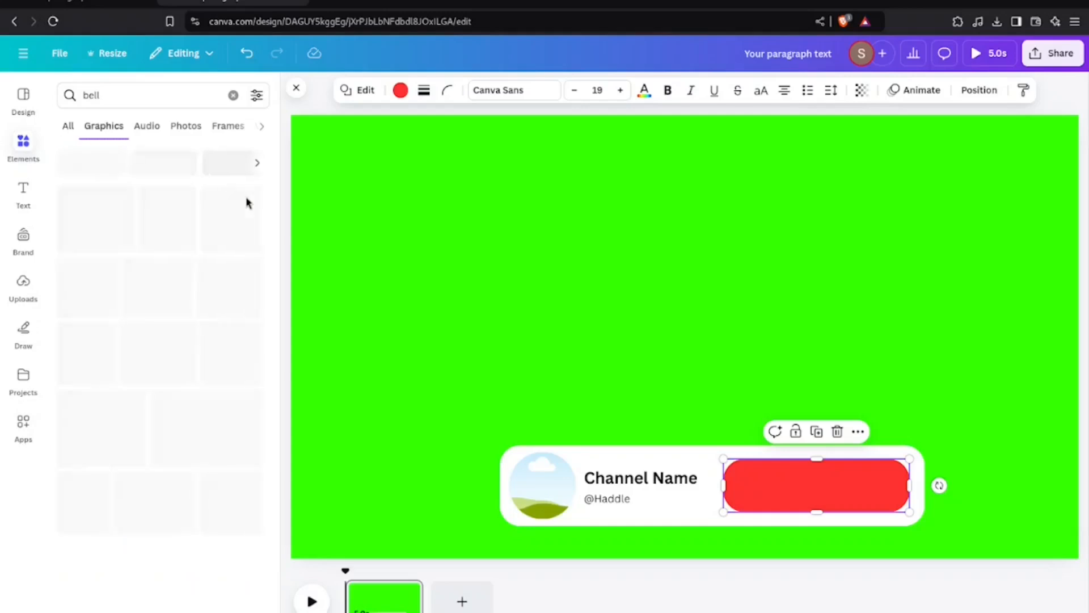
scroll(190, 379, "down", 10)
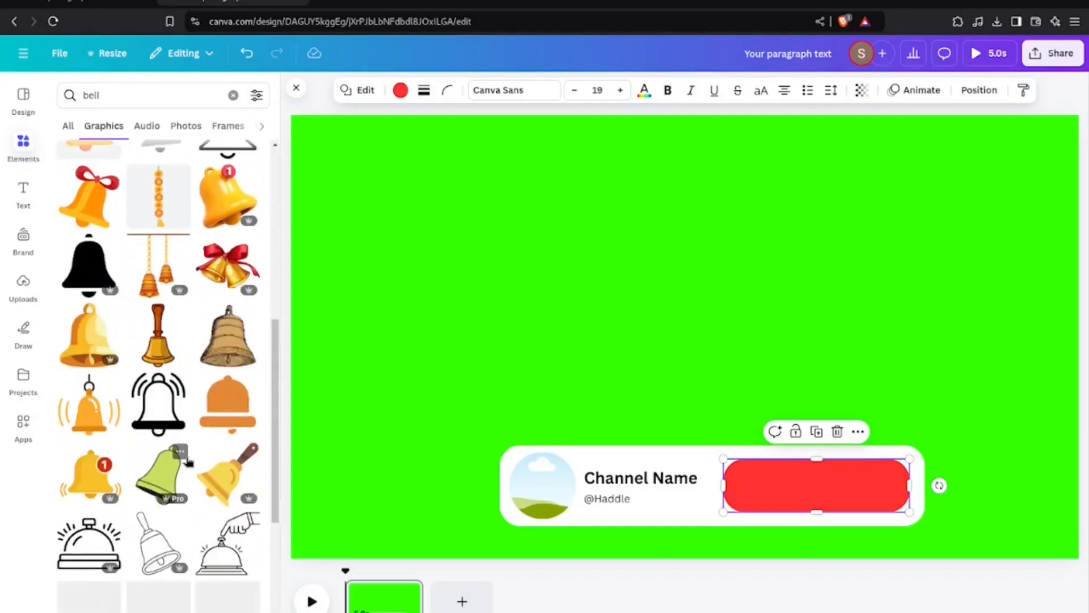
scroll(198, 448, "down", 5)
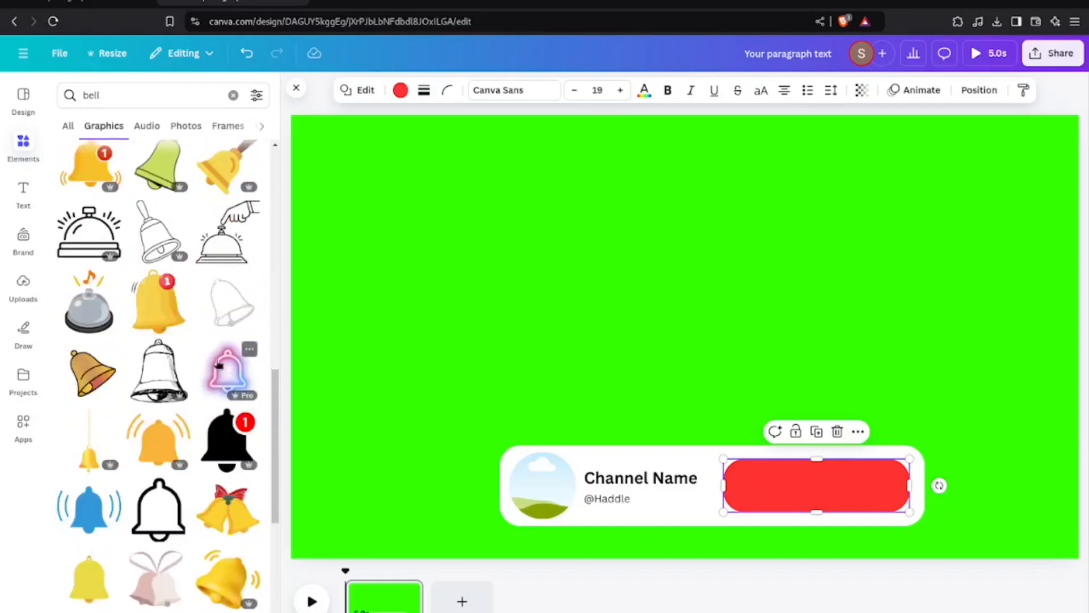
left_click(174, 511)
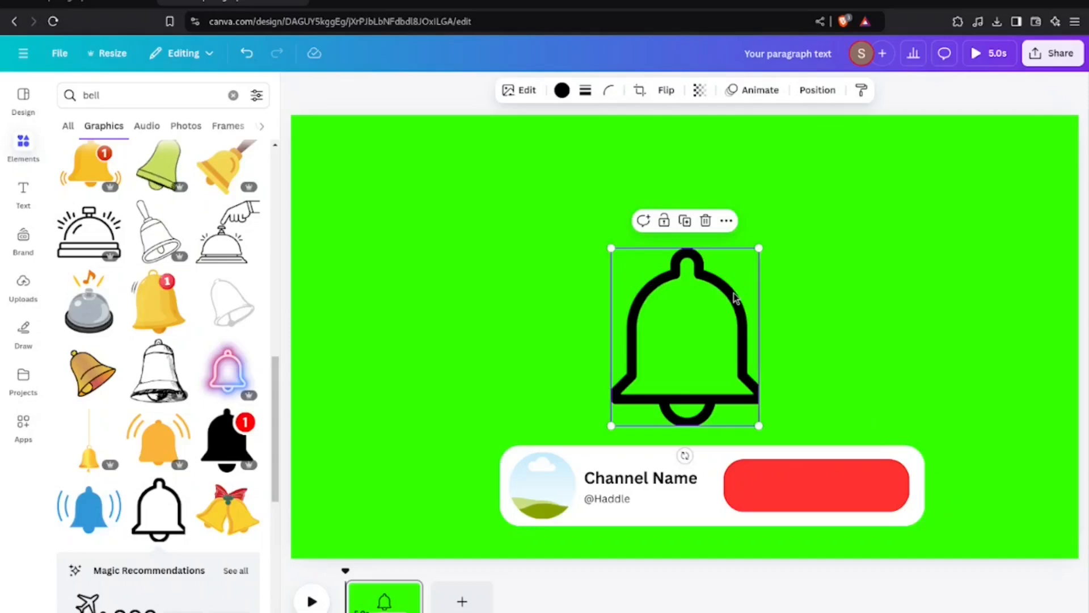
key("Delete")
scroll(170, 377, "down", 7)
scroll(168, 378, "up", 3)
scroll(169, 377, "down", 1)
left_click(158, 508)
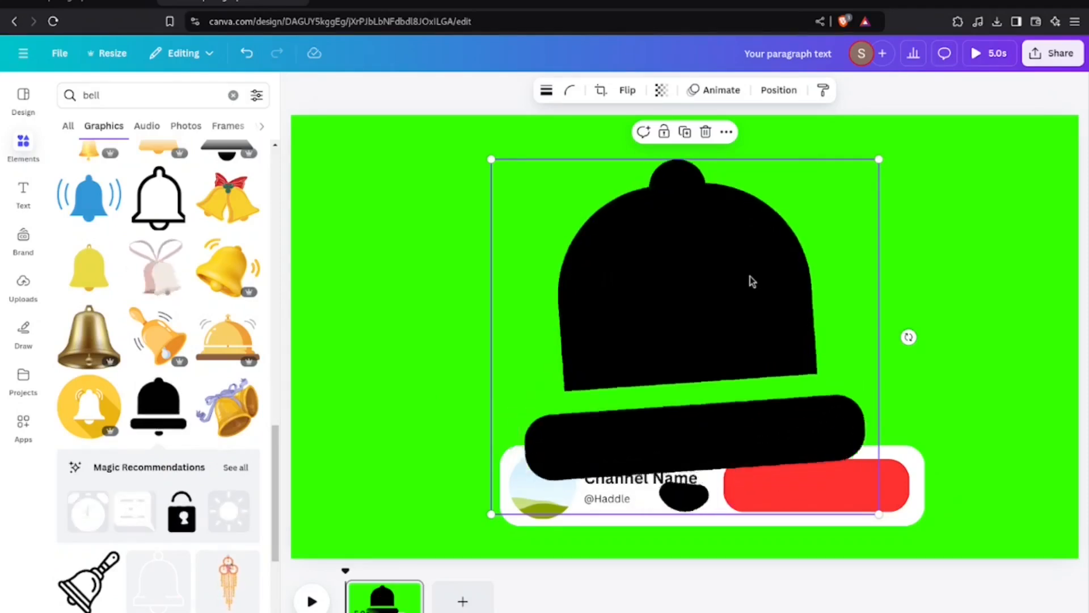
key("Delete")
Add the black outline bell graphic with ringing lines on both sides to the canvas.
scroll(178, 267, "up", 4)
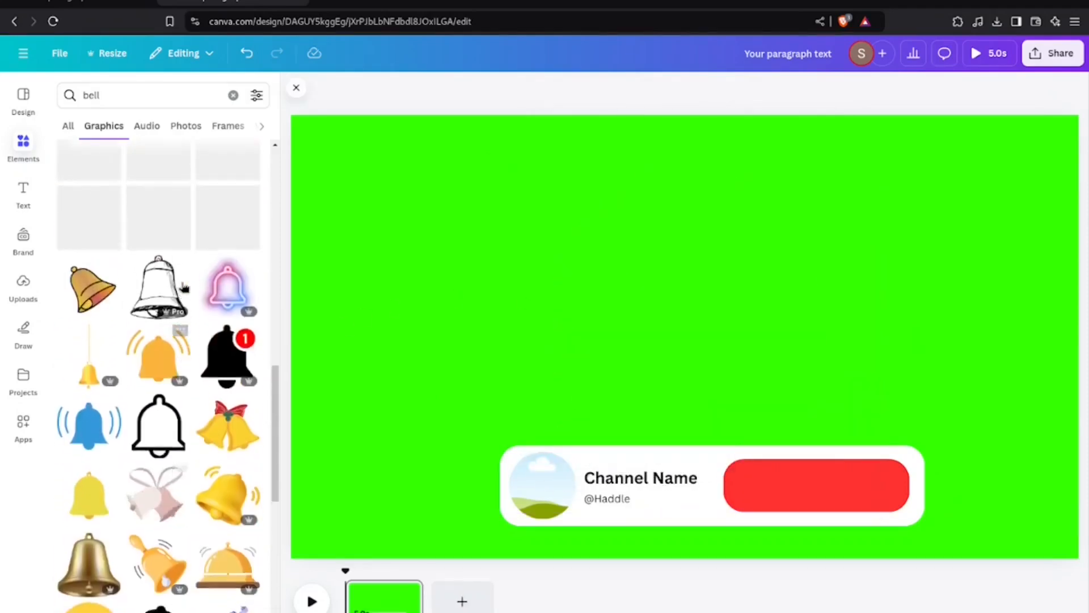
scroll(186, 369, "up", 5)
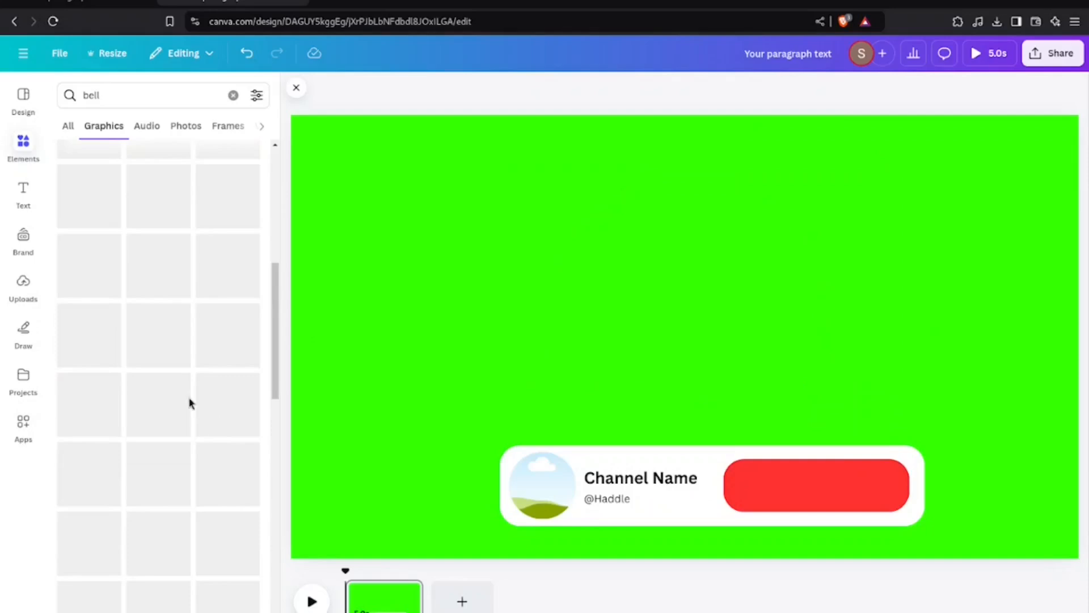
scroll(193, 374, "up", 5)
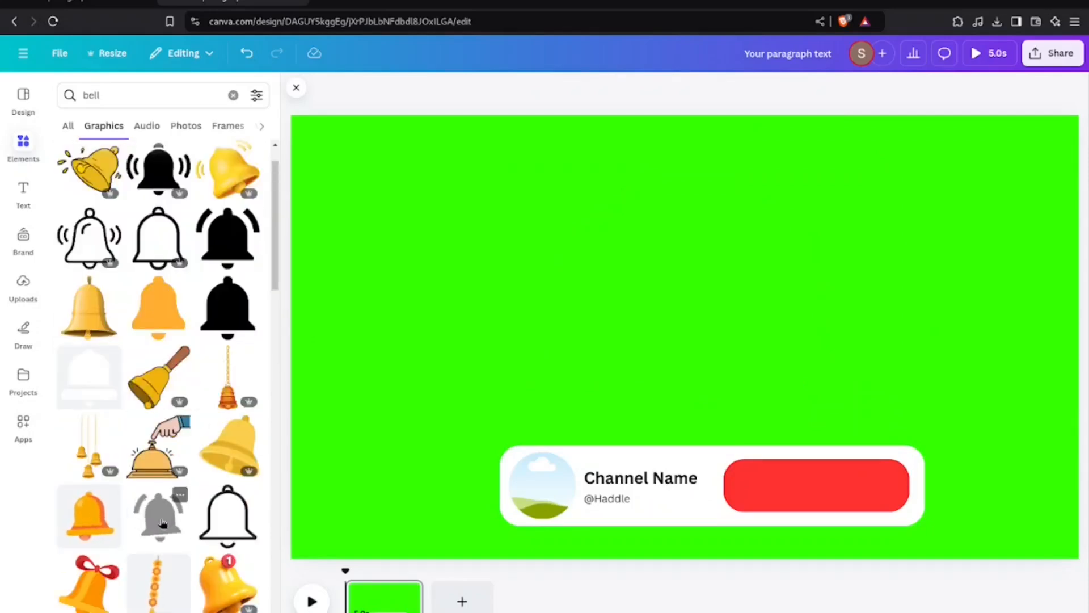
scroll(176, 471, "up", 2)
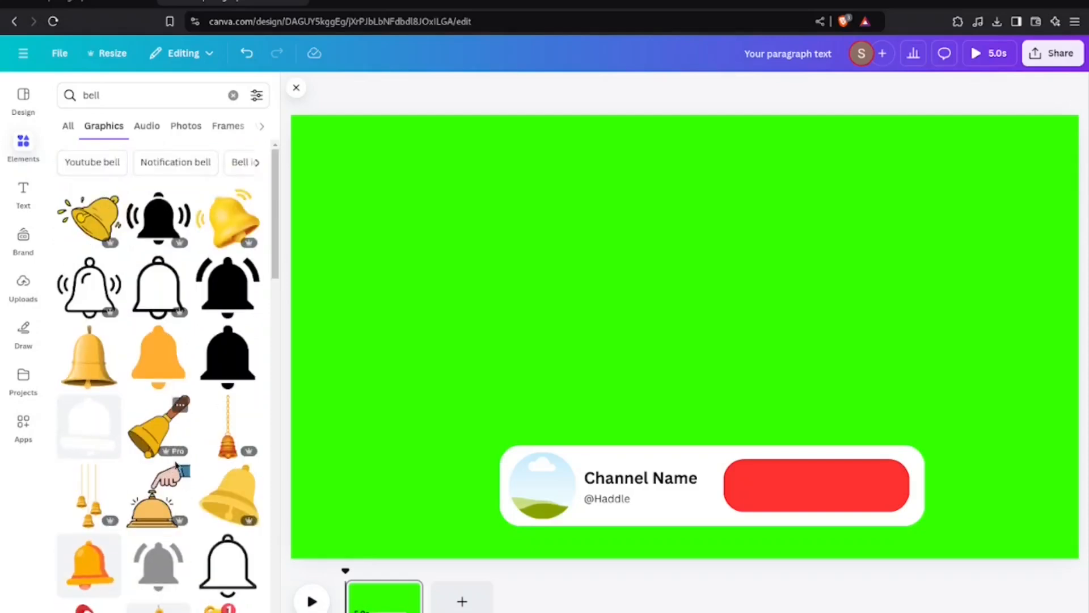
scroll(176, 463, "down", 10)
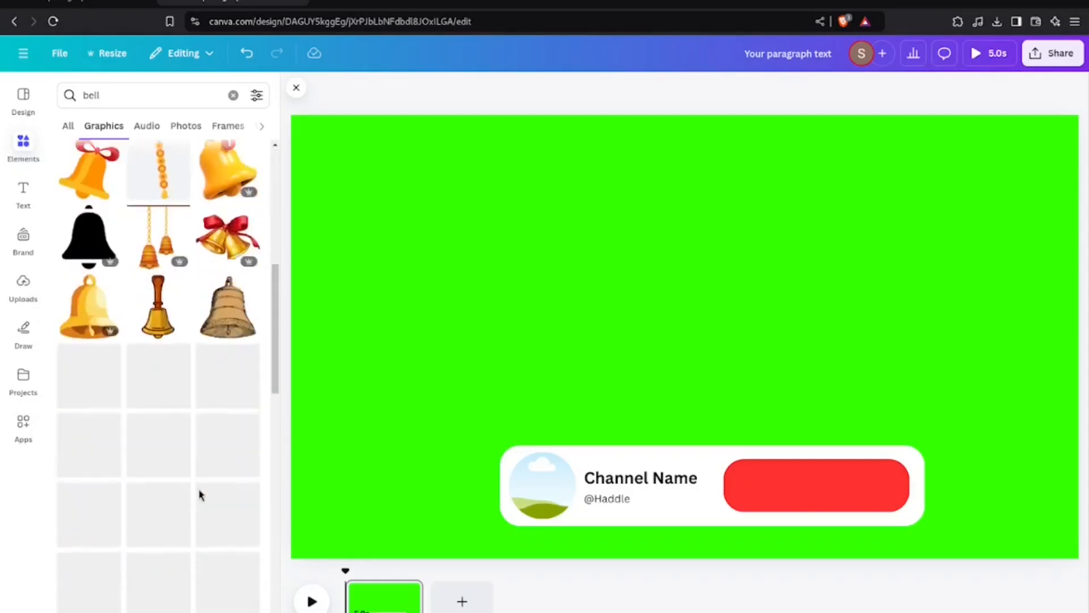
scroll(200, 494, "down", 2)
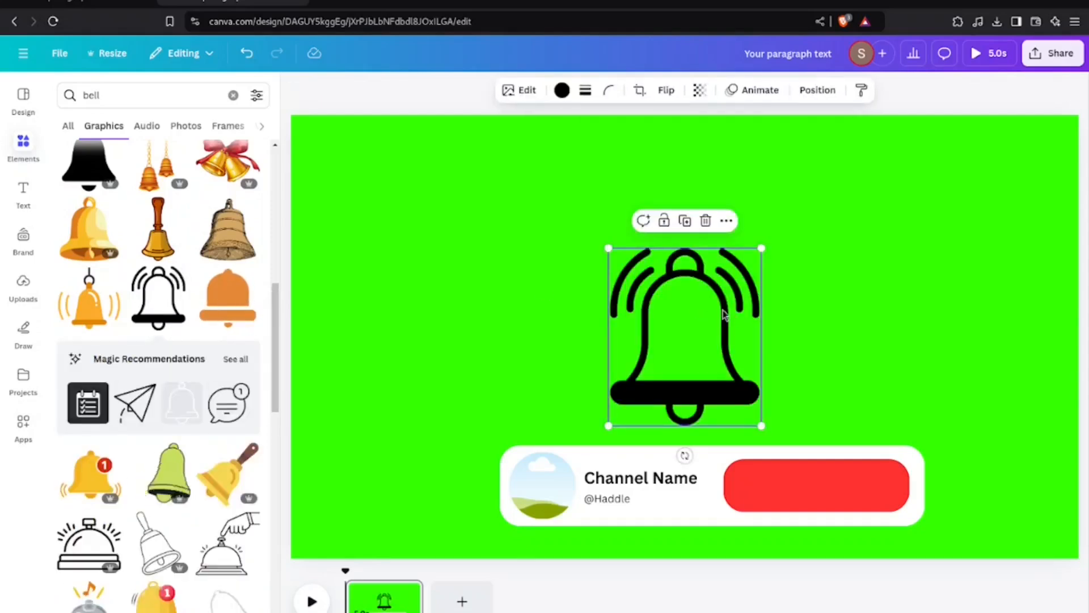
Shrink the ringing bell to fit inside the right end of the red button and color it white.
left_click_drag(737, 334, 892, 442)
left_click_drag(916, 533, 885, 500)
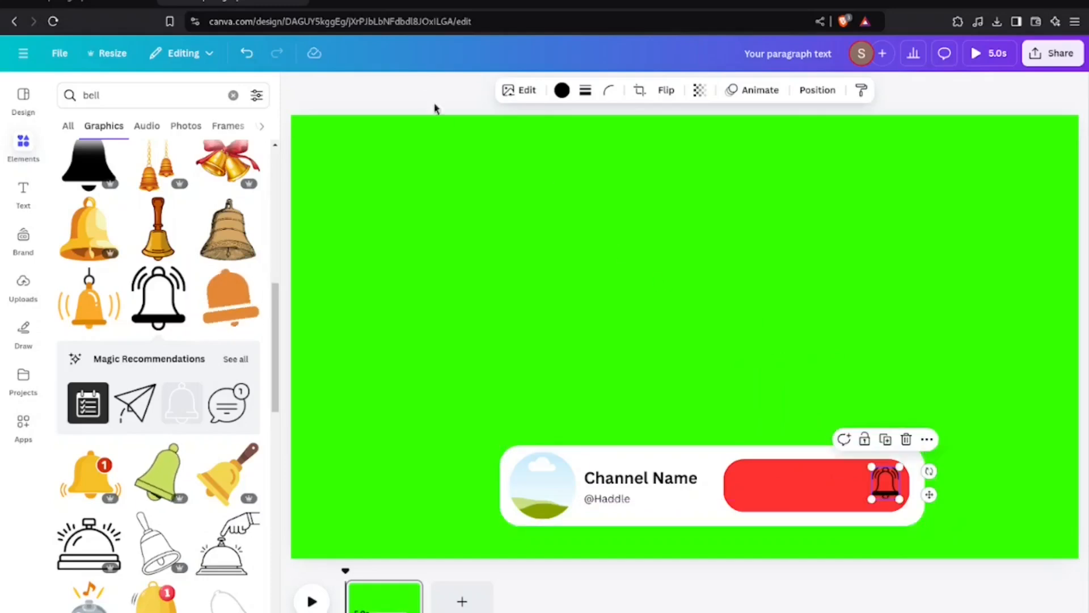
left_click(561, 90)
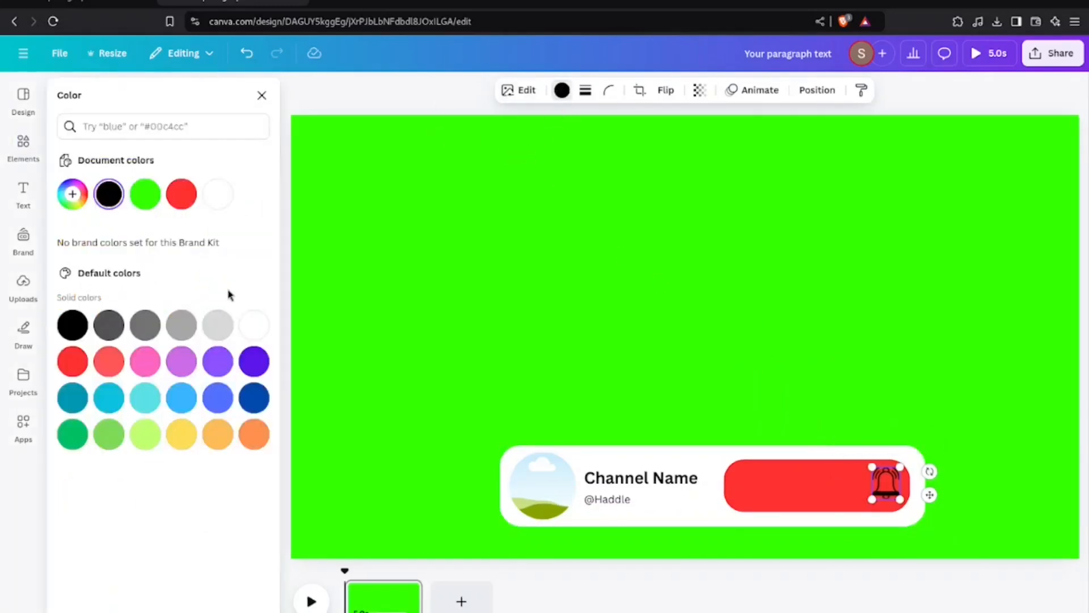
left_click(254, 325)
Add a text box reading "Subscribe" and move it onto the red button beside the bell.
left_click(697, 352)
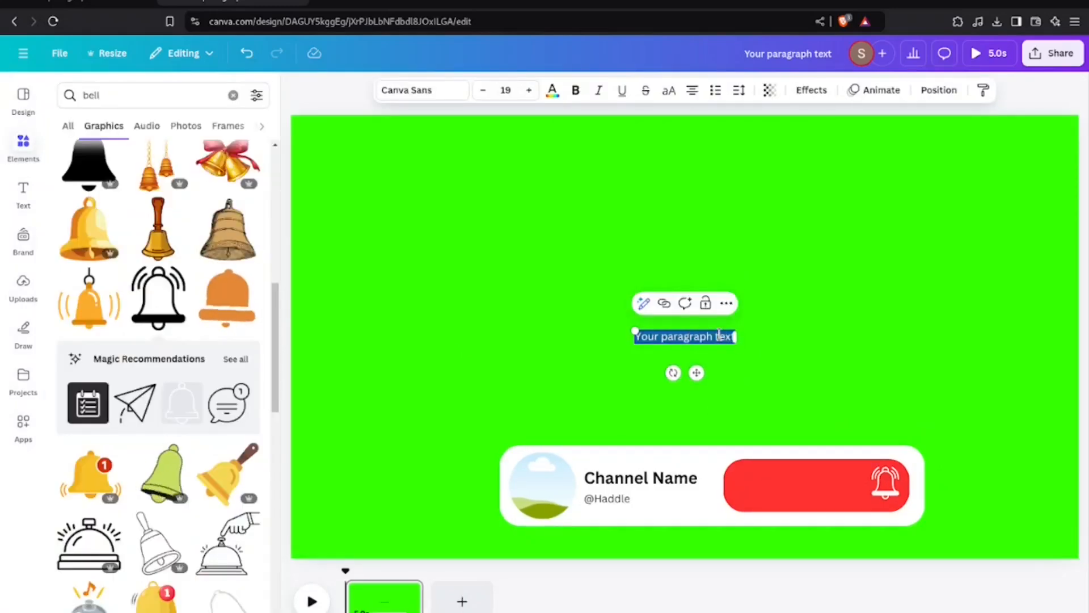
type("Subscribe")
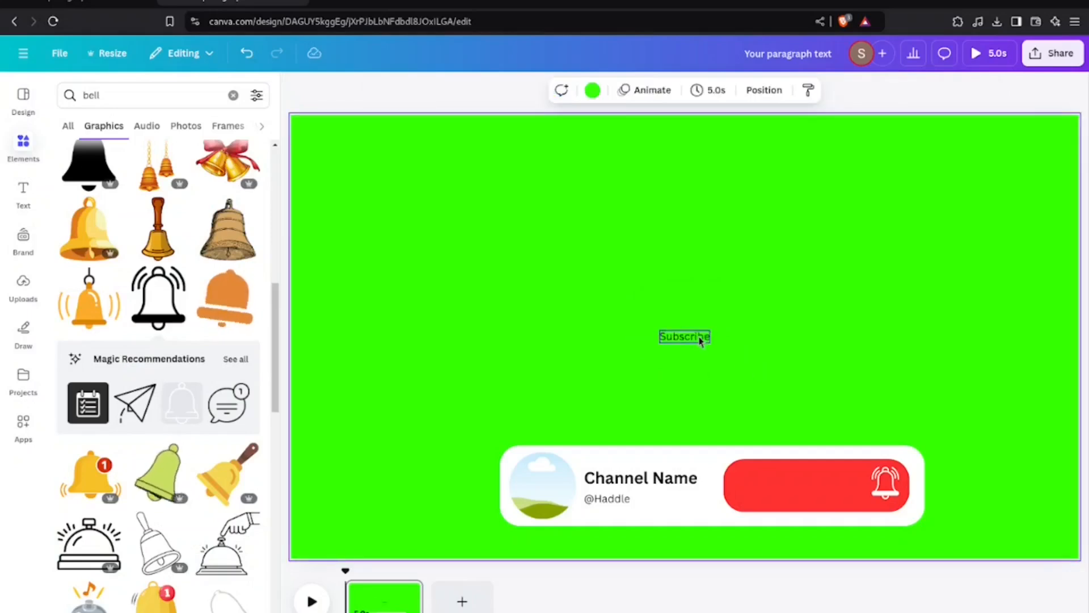
left_click_drag(700, 340, 784, 482)
Make the "Subscribe" text bold and white.
double_click(784, 482)
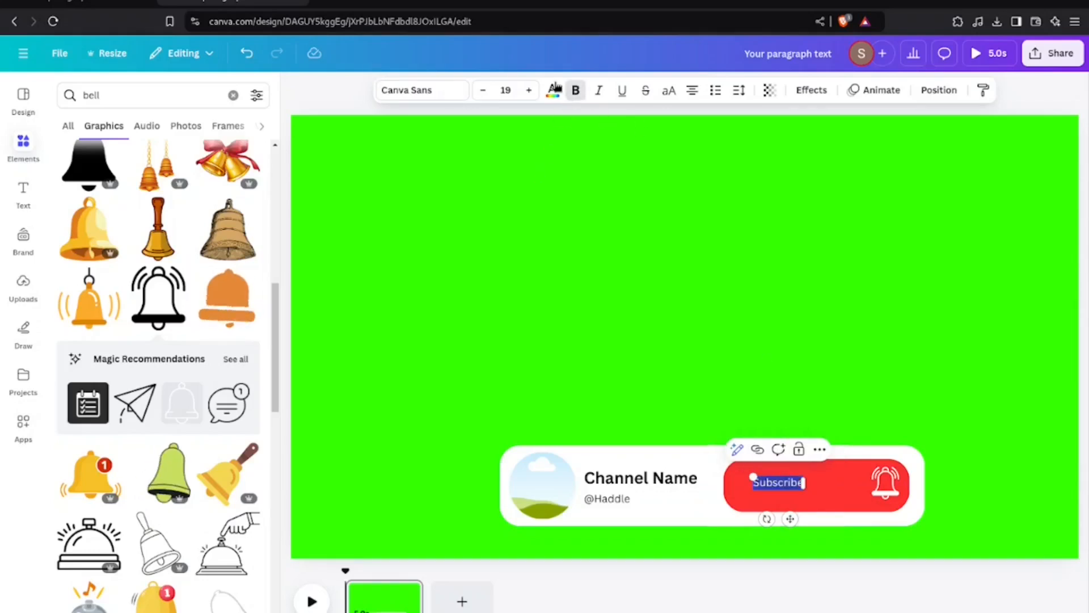
left_click(249, 328)
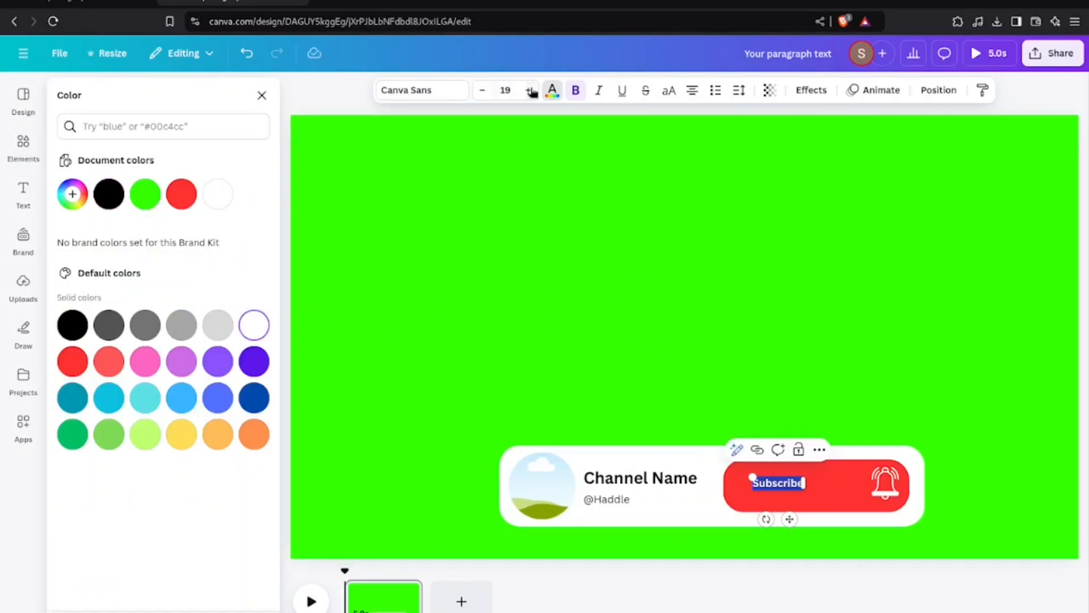
left_click(948, 408)
Enlarge the "Subscribe" text to font size 49.
double_click(778, 488)
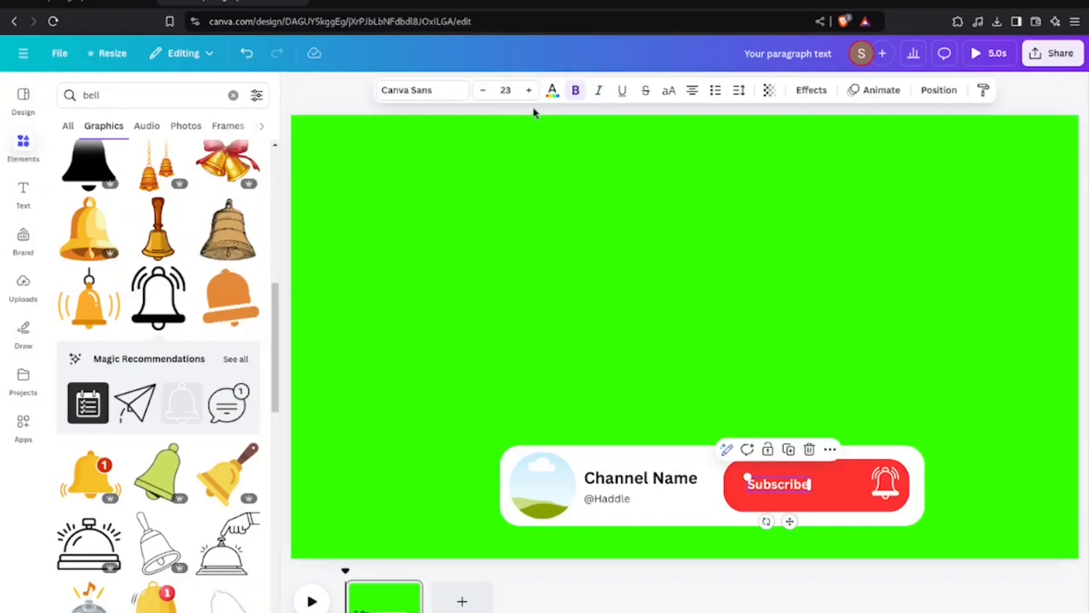
left_click(528, 91)
left_click(529, 91)
left_click(528, 91)
left_click(528, 91)
left_click(529, 90)
left_click(529, 91)
left_click(528, 90)
left_click(528, 91)
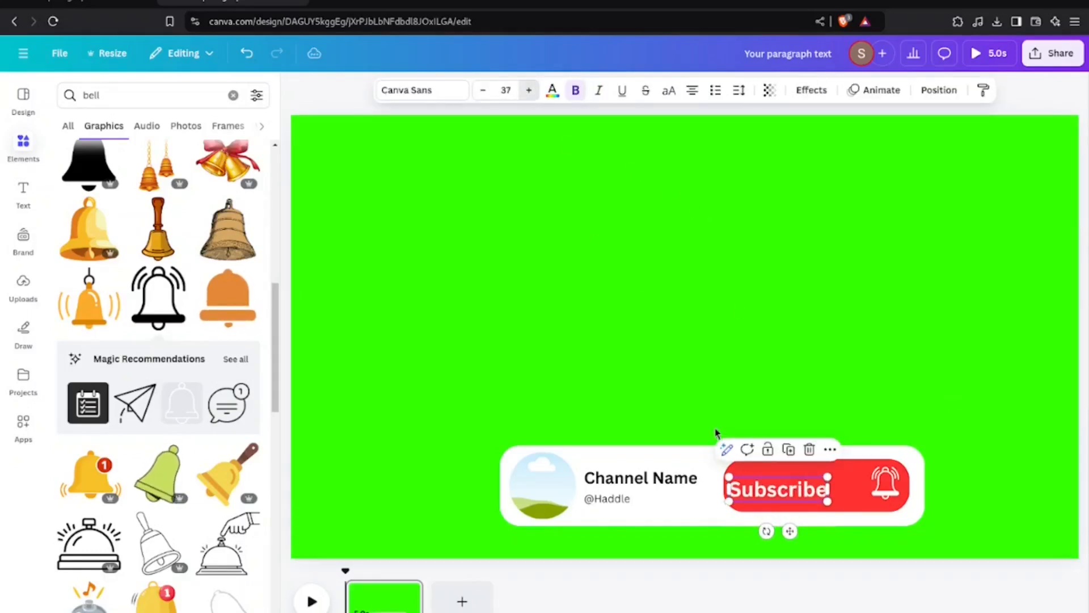
left_click(784, 492)
double_click(784, 492)
key("ctrl+shift+period")
key("ctrl+shift+period")
key("ctrl+shift+period")
key("ctrl+shift+period")
key("ctrl+shift+period")
key("ctrl+shift+period")
key("ctrl+shift+period")
key("ctrl+shift+period")
key("ctrl+shift+period")
key("ctrl+shift+period")
key("ctrl+shift+period")
key("ctrl+shift+period")
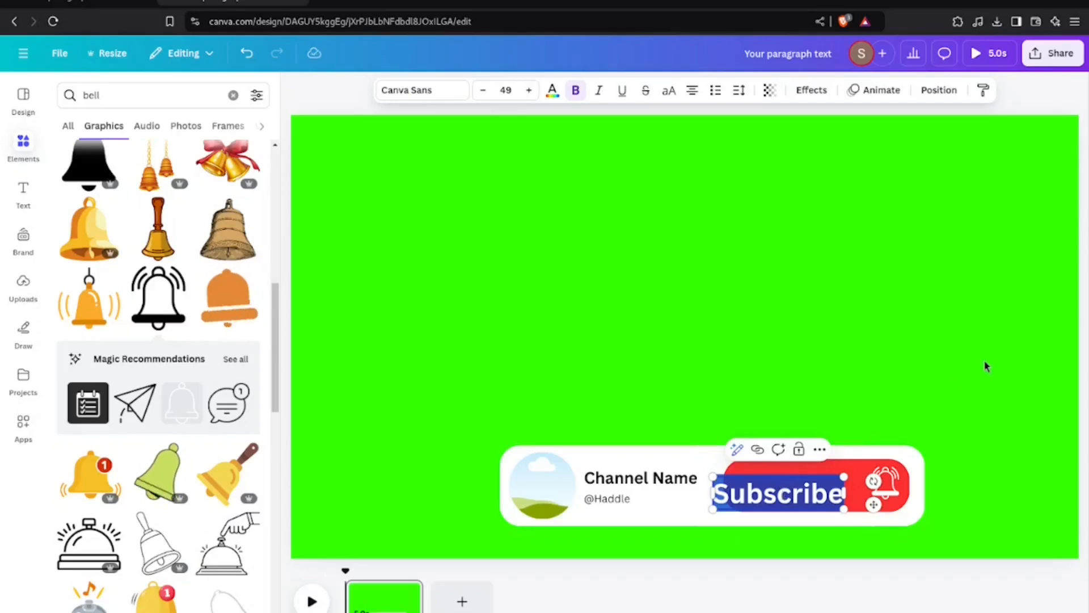
Reposition the "Subscribe" text so it is vertically centered on the red button, just left of the bell.
left_click(987, 366)
left_click(802, 500)
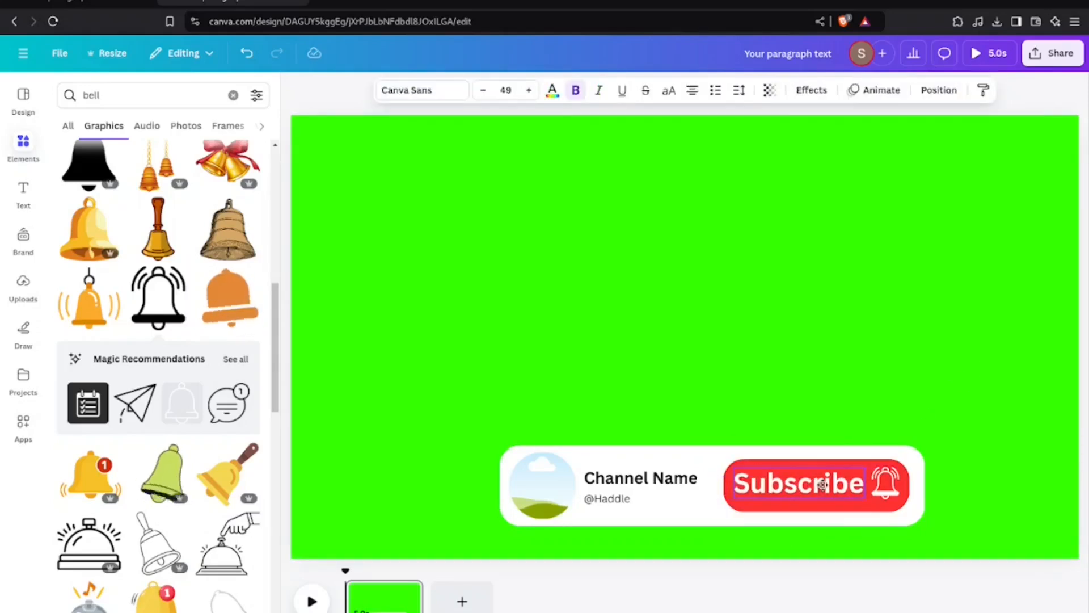
left_click(898, 351)
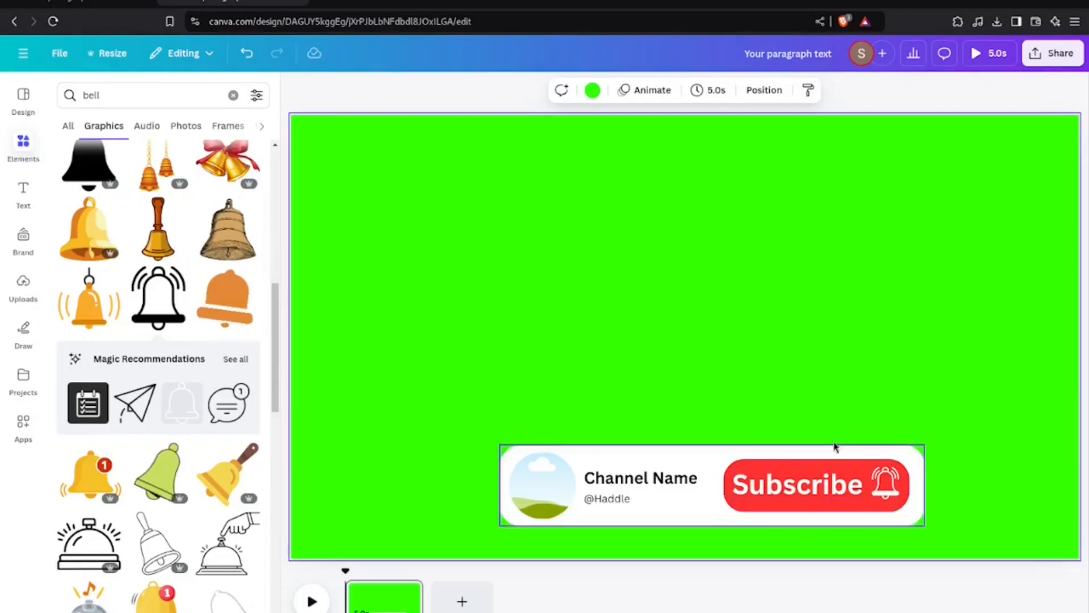
scroll(223, 267, "up", 5)
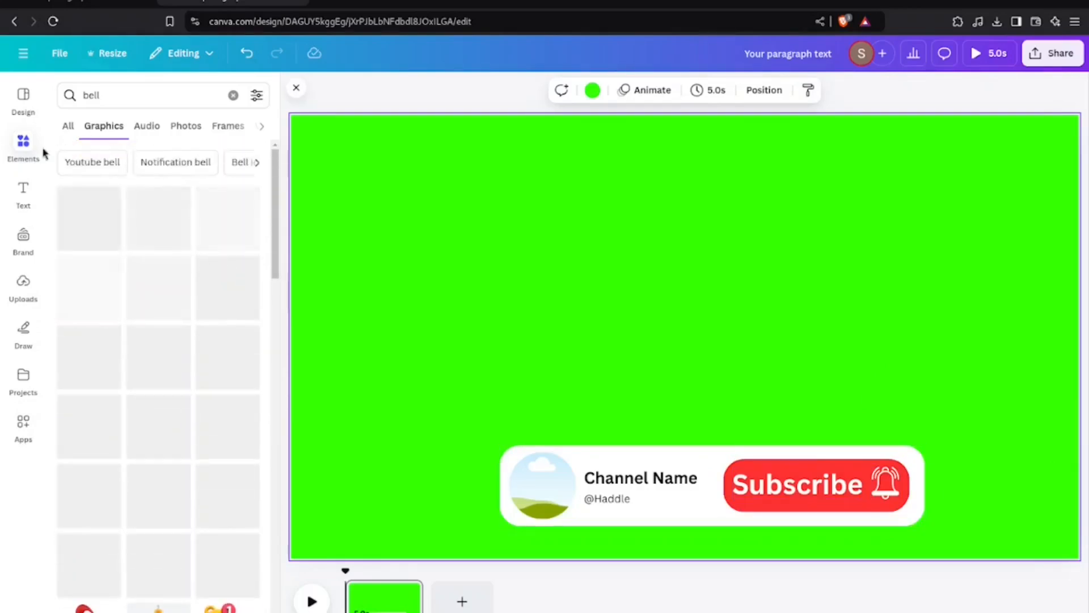
Search the elements for "click" and add the animated white arrow cursor graphic to the page.
left_click(163, 96)
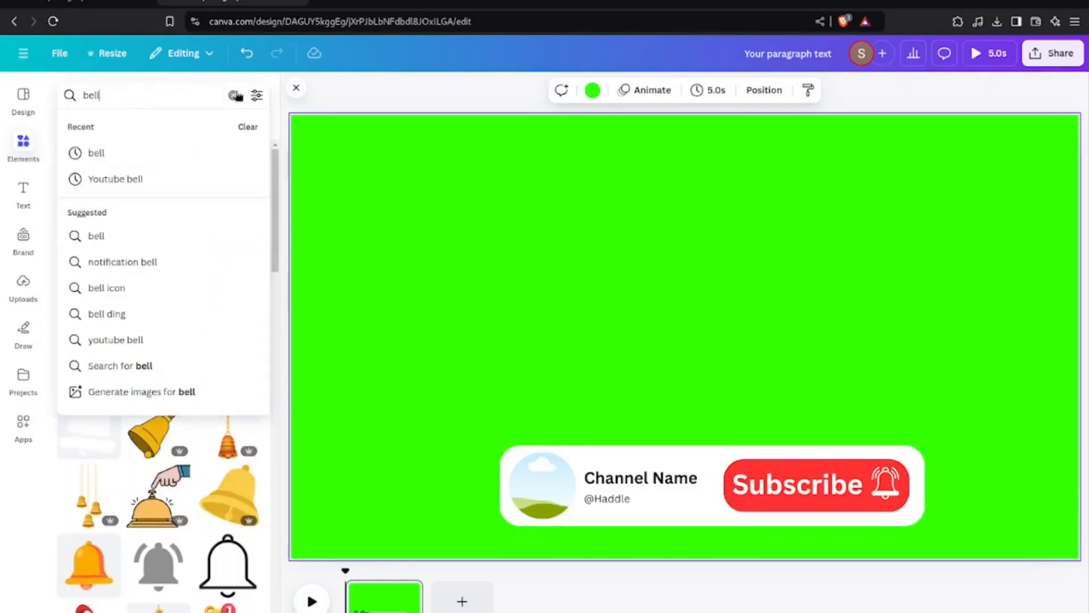
left_click(233, 95)
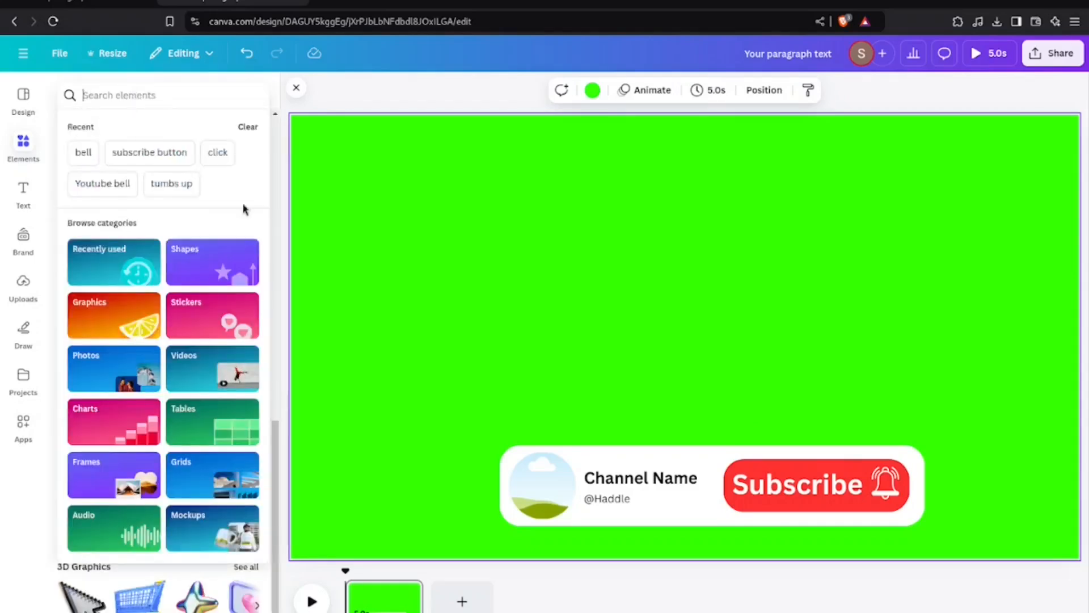
left_click(219, 159)
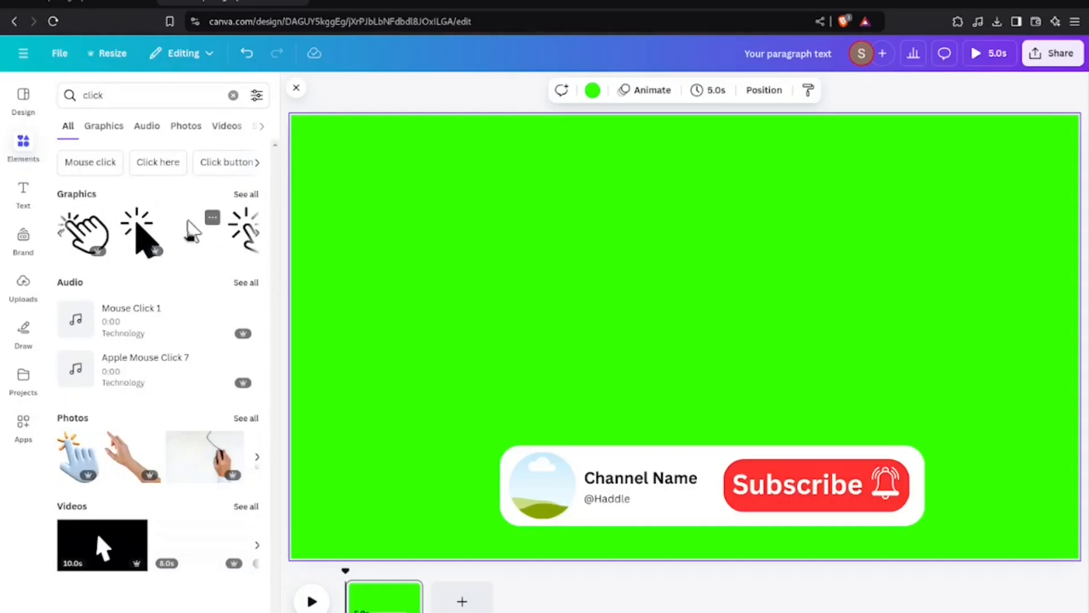
left_click(190, 228)
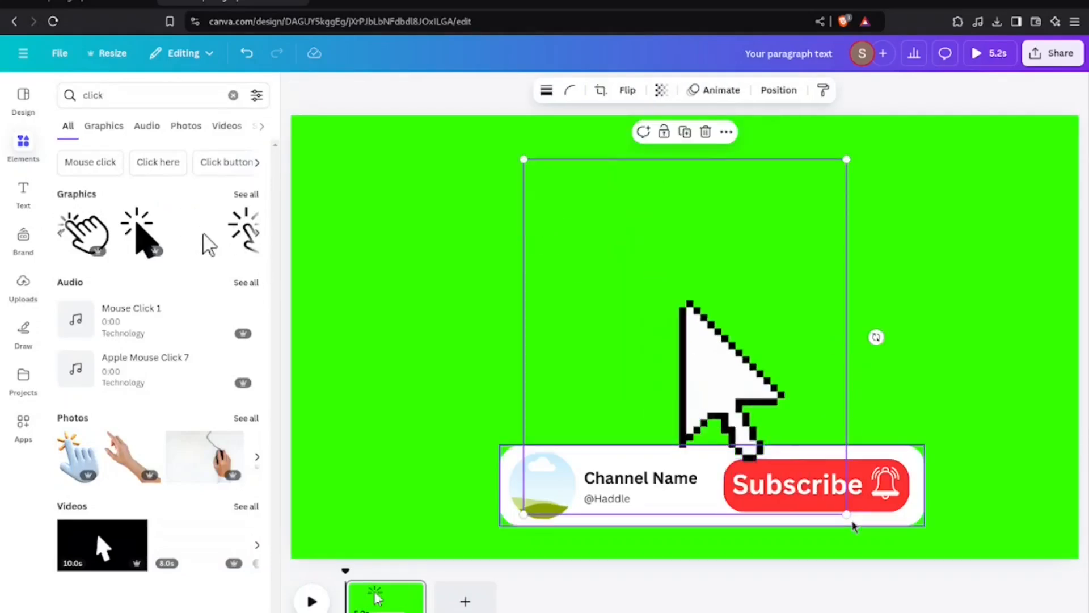
Shrink the animated cursor and place it over the lower corner of the red Subscribe button, beneath the bell.
left_click_drag(856, 526, 921, 557)
left_click_drag(885, 522, 874, 517)
left_click(976, 426)
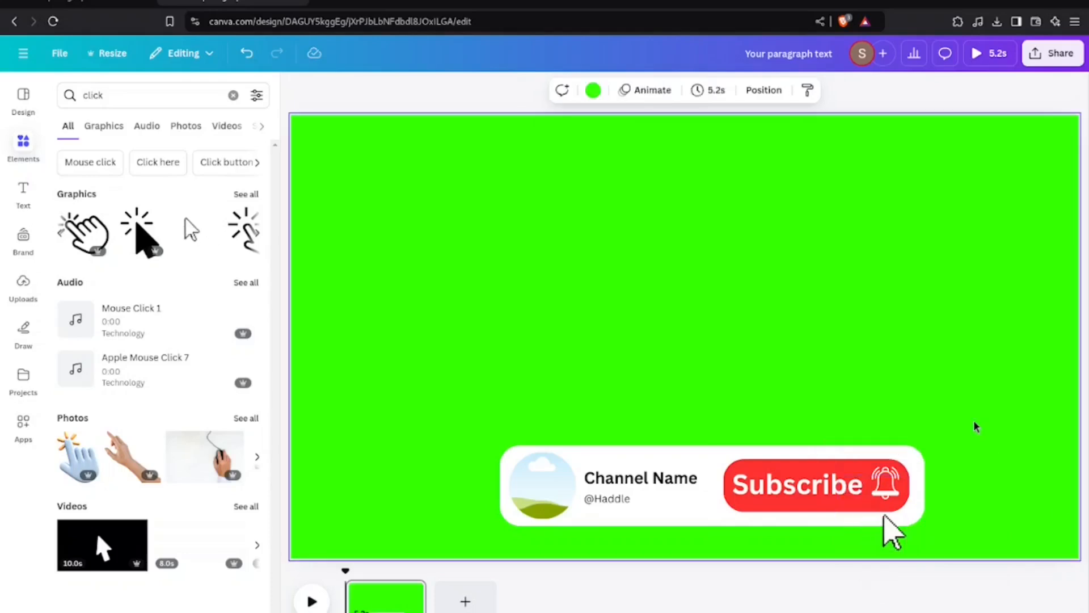
Apply the Flicker add-on effect to the red button shape and slow its speed to about a third of the range.
left_click(779, 513)
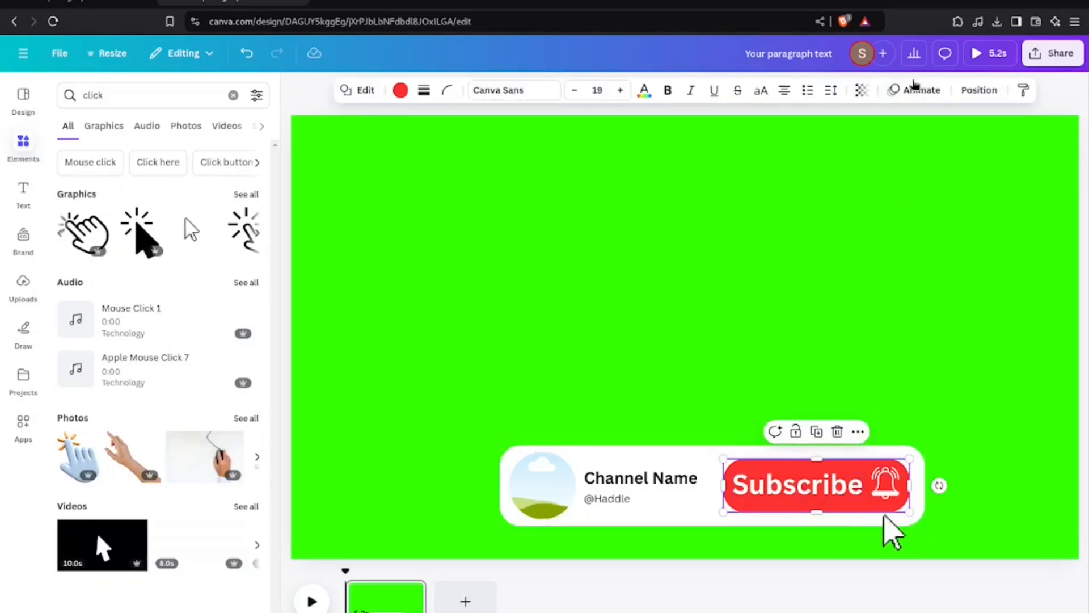
left_click(916, 89)
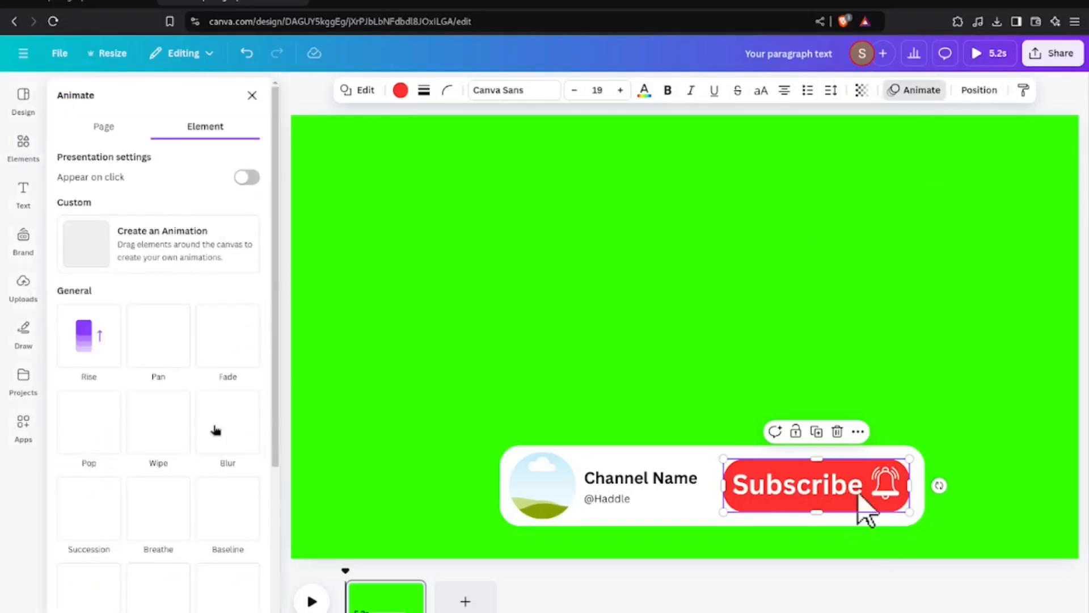
scroll(265, 442, "down", 2)
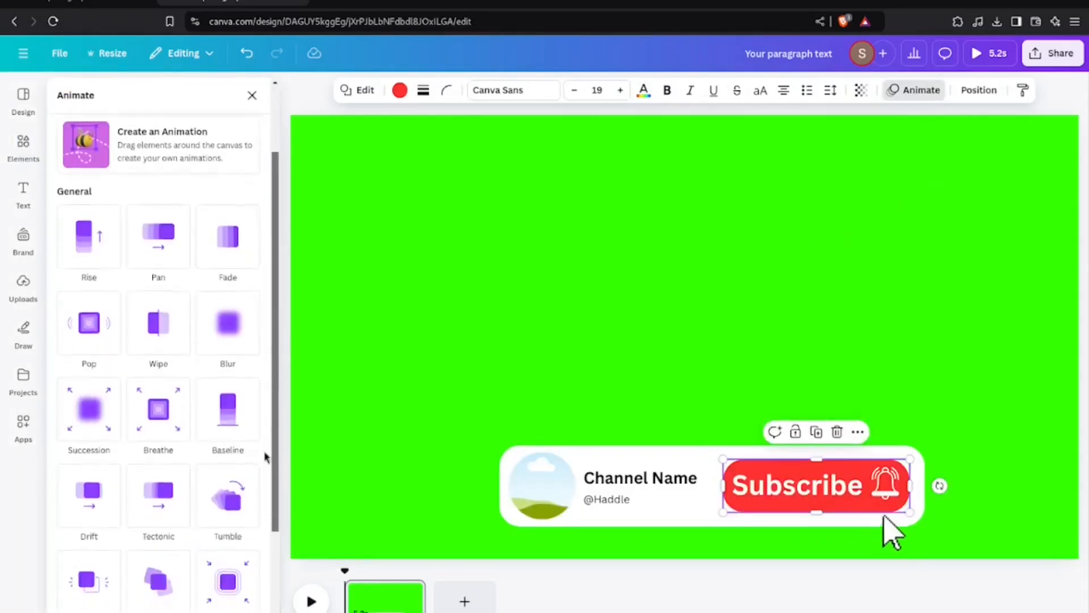
scroll(265, 442, "down", 3)
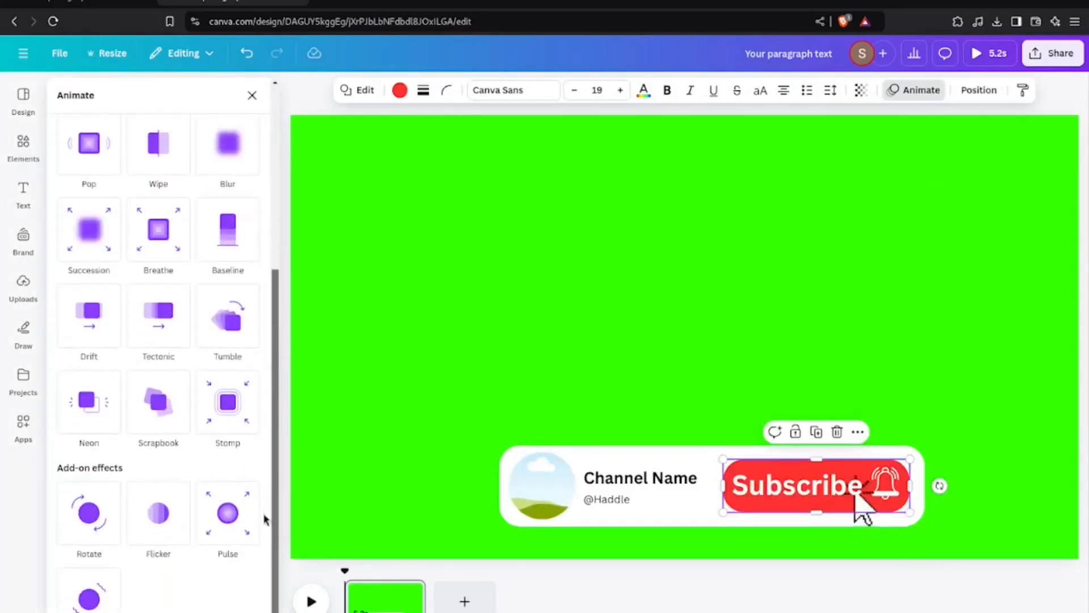
left_click(148, 522)
left_click_drag(274, 508, 271, 608)
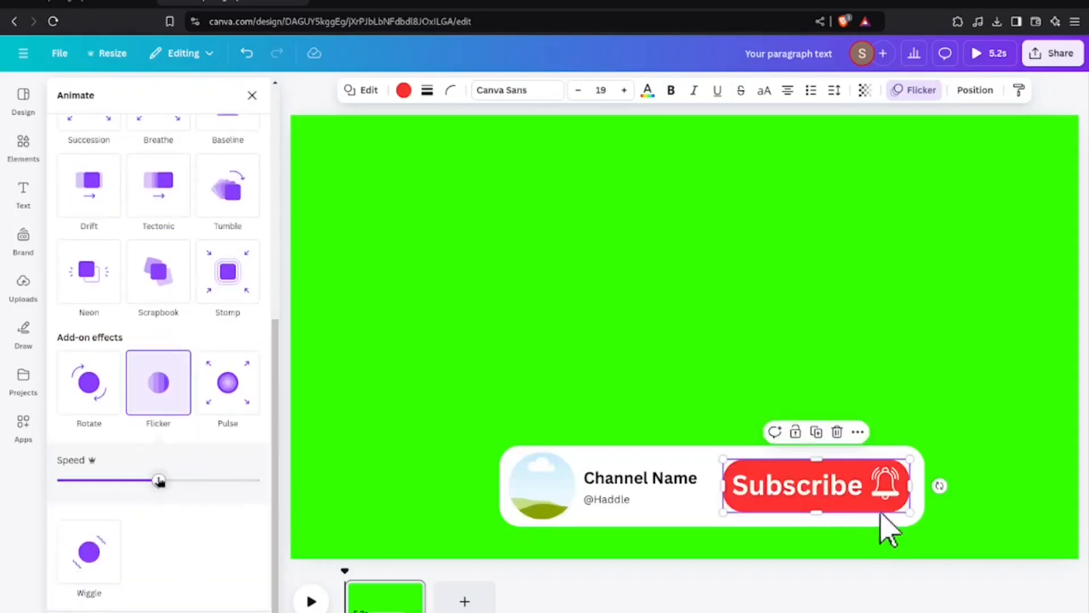
left_click_drag(143, 483, 118, 487)
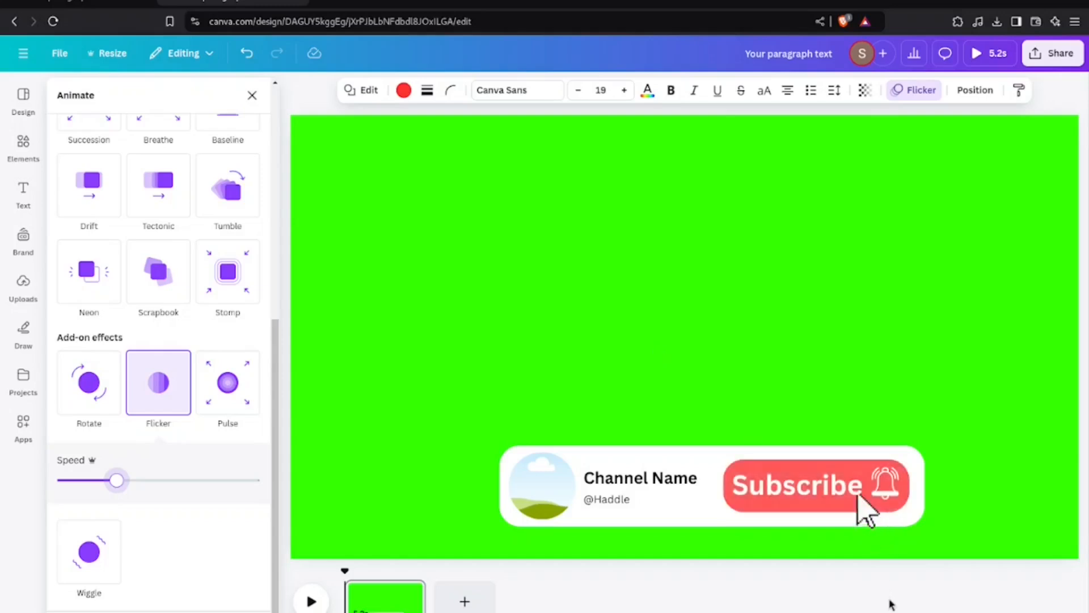
left_click(823, 507)
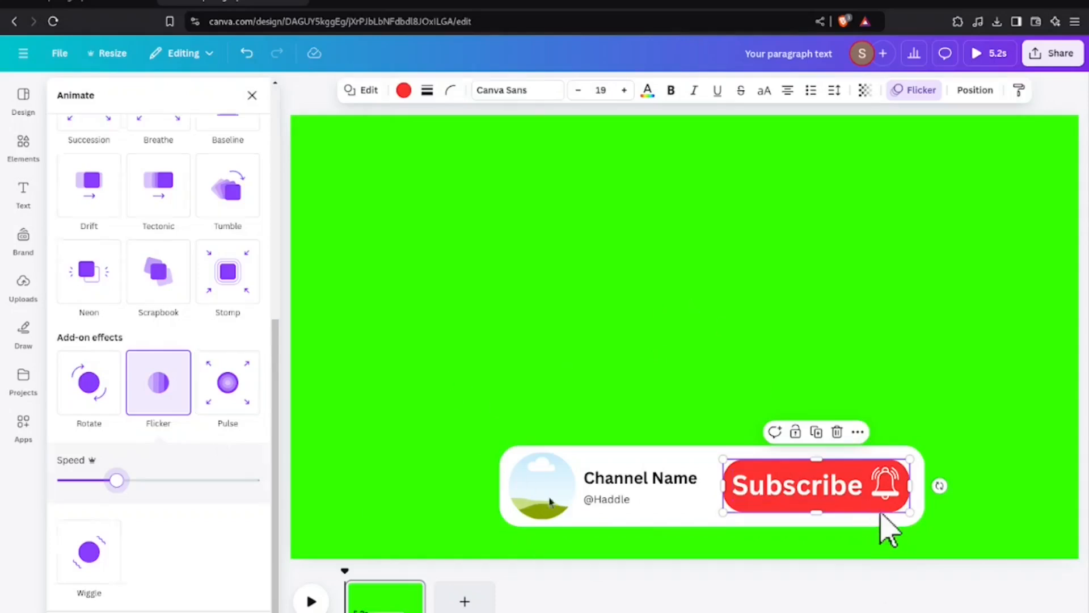
Select all overlay elements together and move them so they are horizontally centered along the page's lower edge.
left_click(737, 540)
left_click_drag(835, 518, 428, 539)
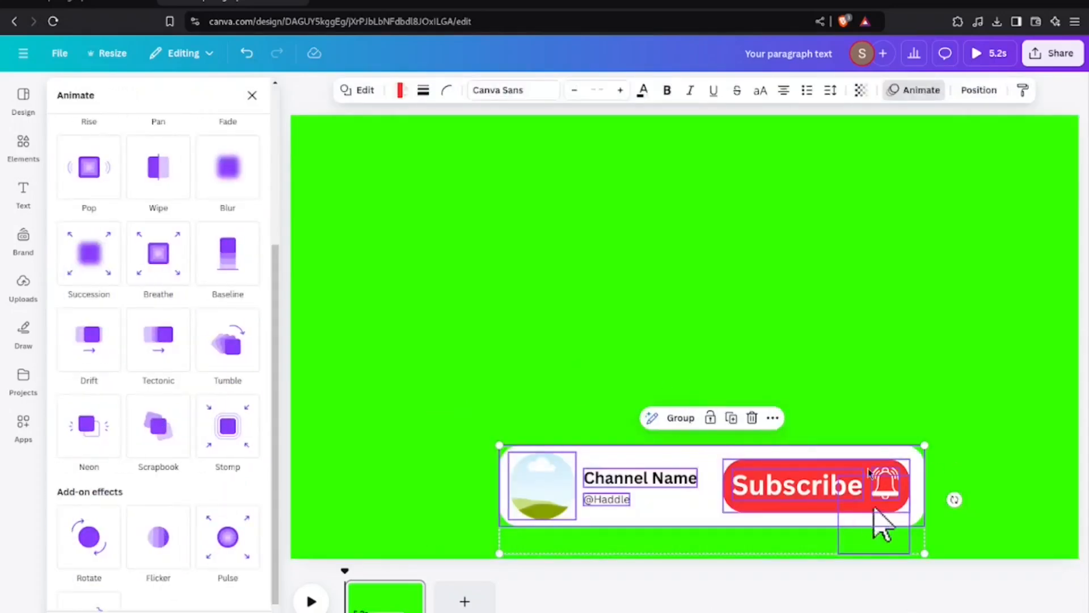
mouse_move(708, 504)
left_mouse_down()
mouse_move(705, 479)
mouse_move(749, 494)
mouse_move(678, 502)
mouse_move(687, 500)
left_mouse_up()
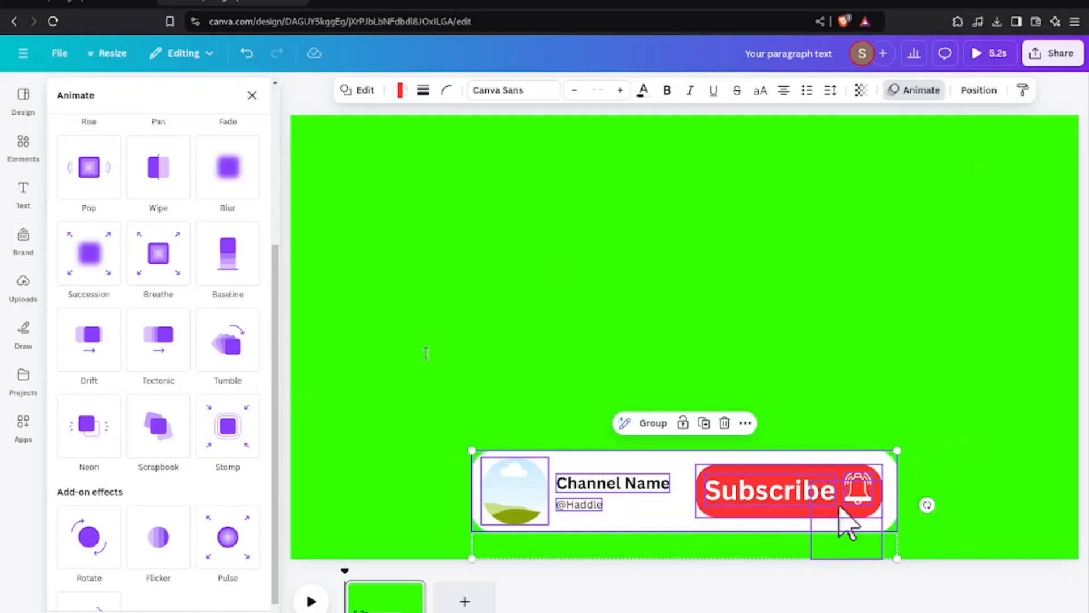
Apply the Baseline animation to all selected overlay elements on both enter and exit, with Reverse exit animation enabled.
scroll(196, 485, "down", 1)
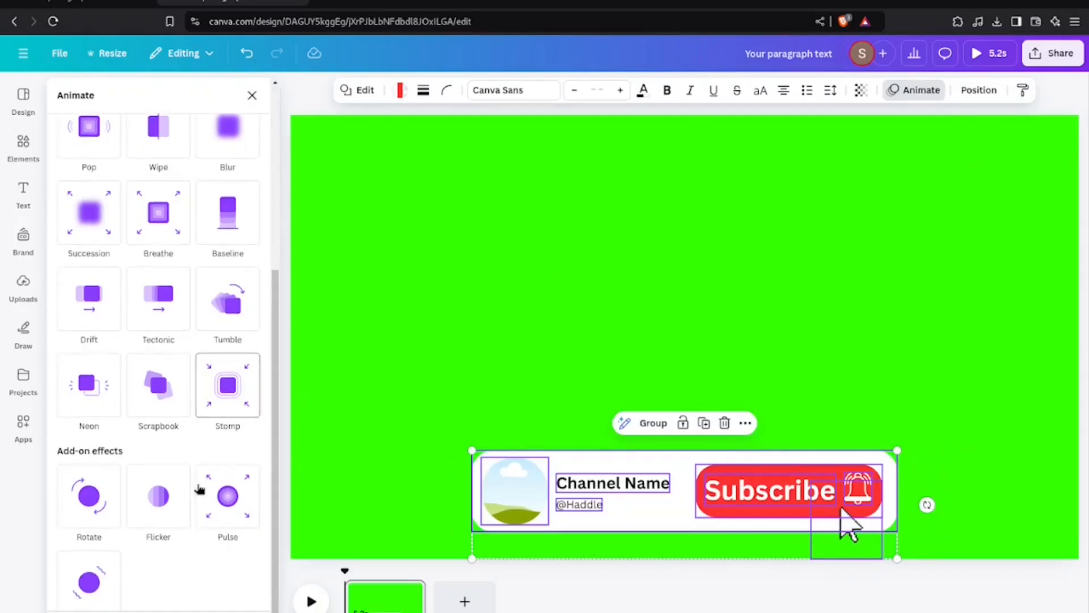
scroll(200, 488, "up", 3)
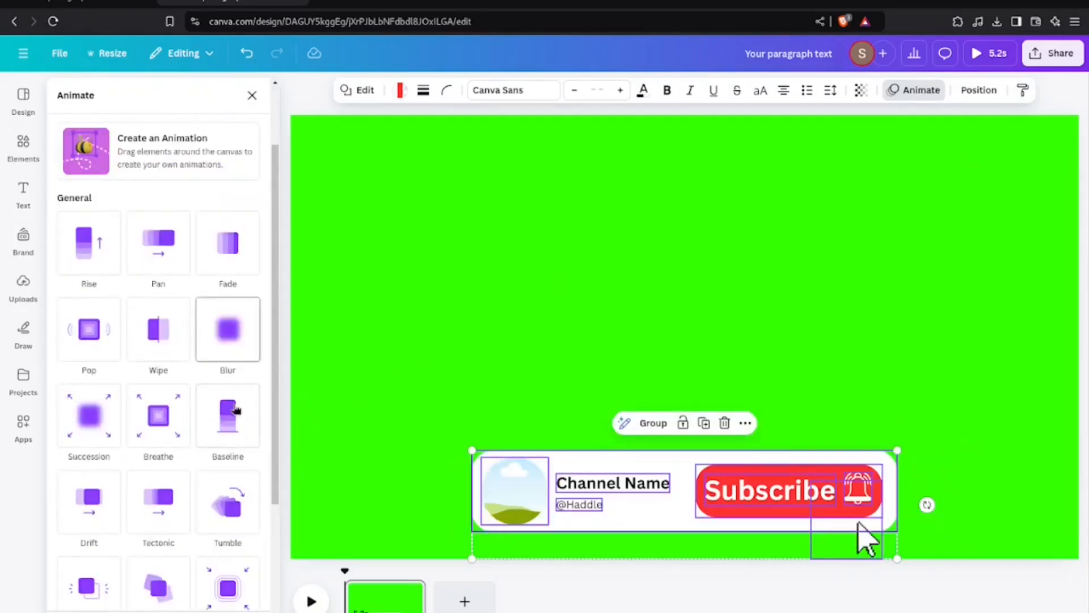
left_click(228, 423)
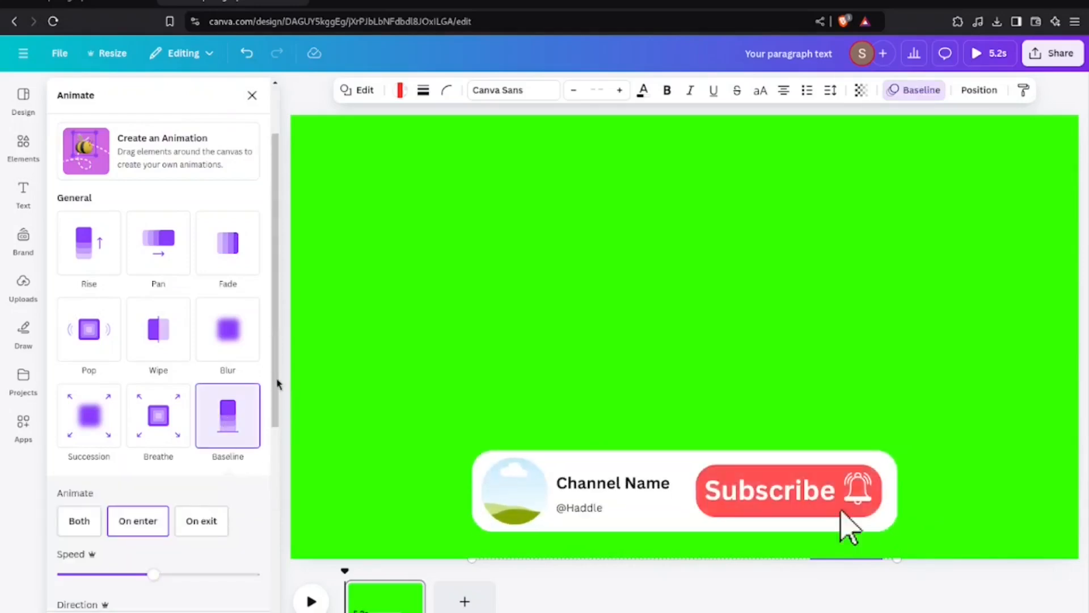
scroll(267, 416, "down", 1)
scroll(268, 431, "down", 2)
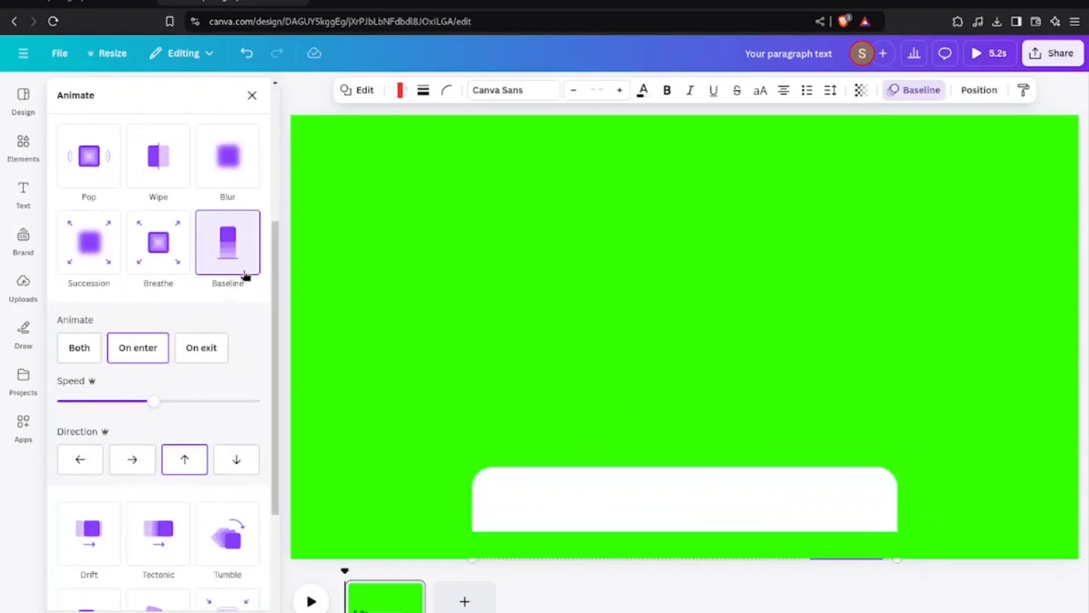
left_click(80, 349)
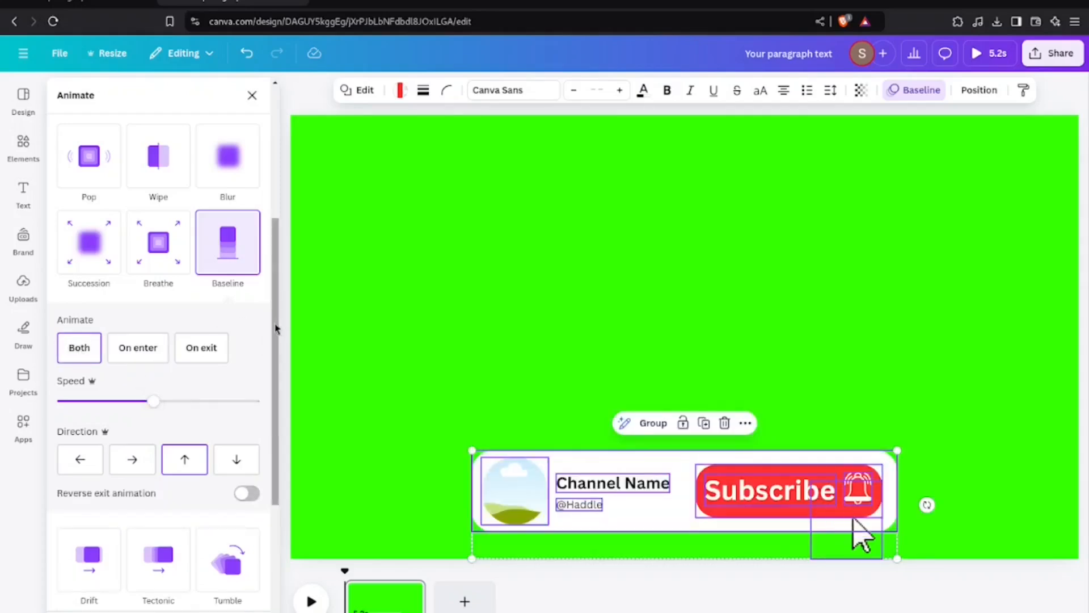
scroll(275, 329, "down", 2)
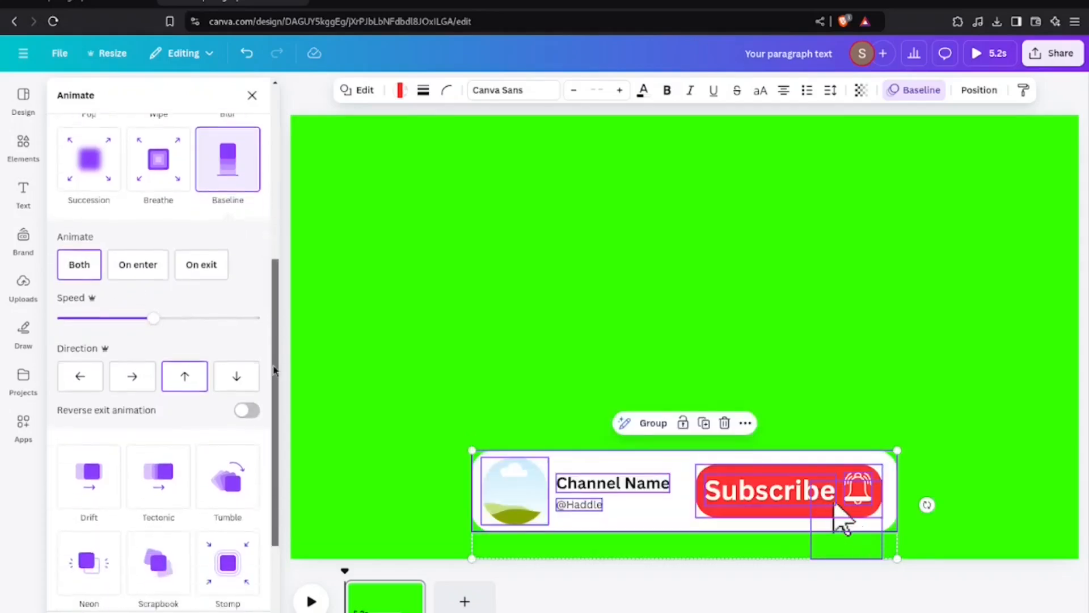
left_click(250, 409)
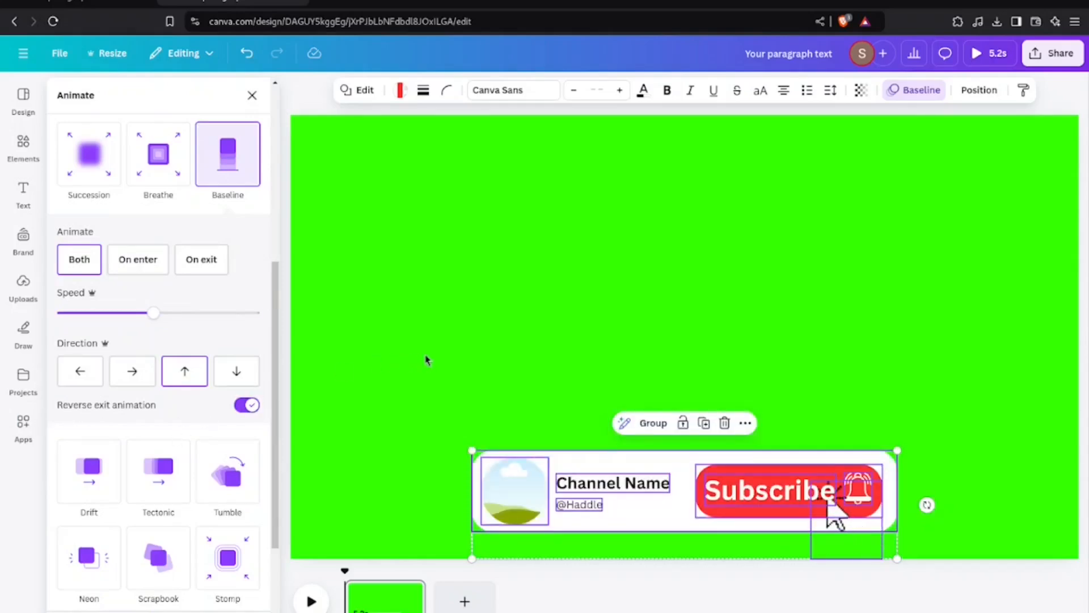
Extend the page duration to 7.5 seconds in the timeline.
left_click_drag(438, 608, 462, 604)
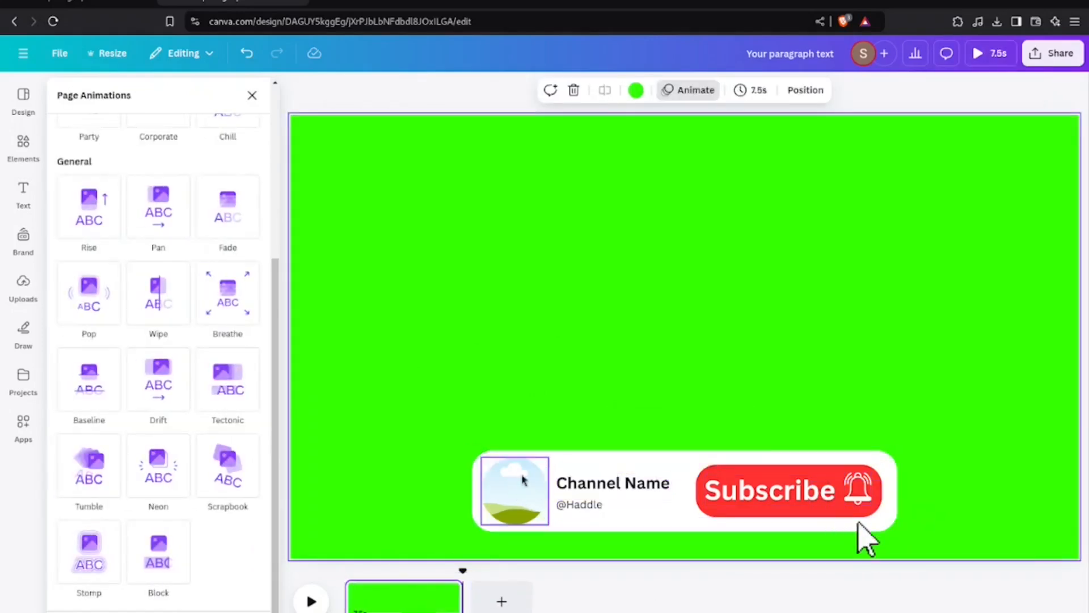
Add the uploaded multicolored C logo and fit it into the circular profile picture frame.
left_click(17, 295)
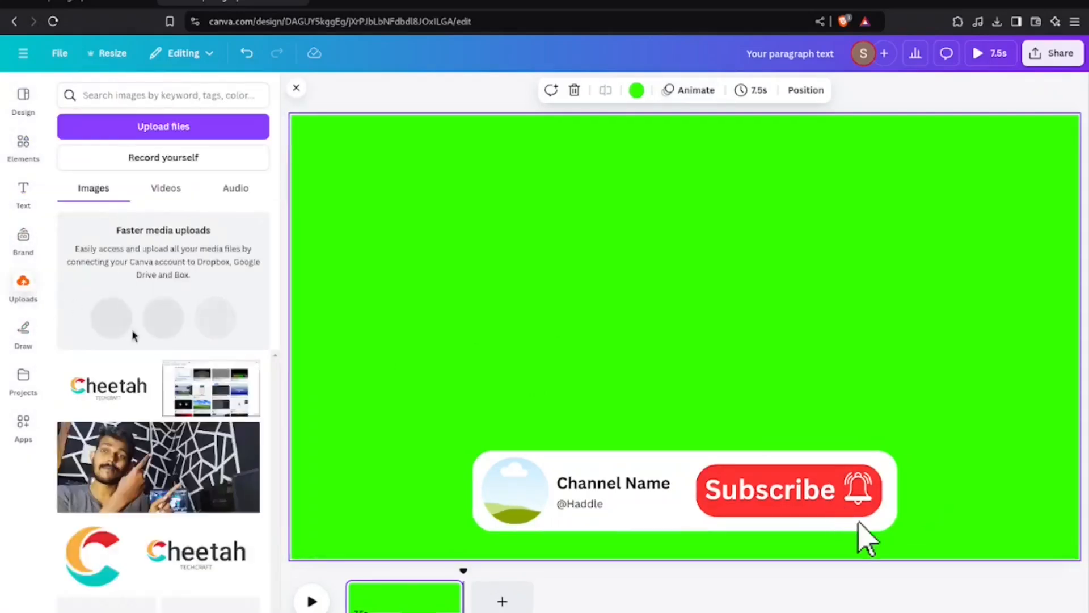
left_click(96, 561)
left_click_drag(680, 326, 523, 476)
left_click_drag(523, 476, 524, 475)
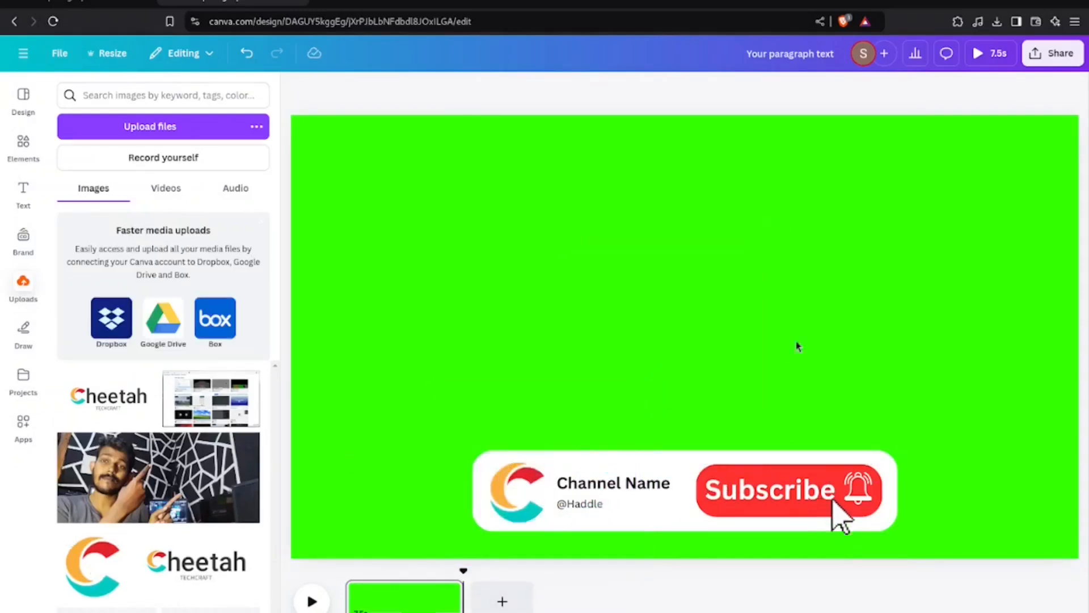
Play the page from its start to preview the overlay's animations, and jump to a point early in the timeline.
left_click(23, 145)
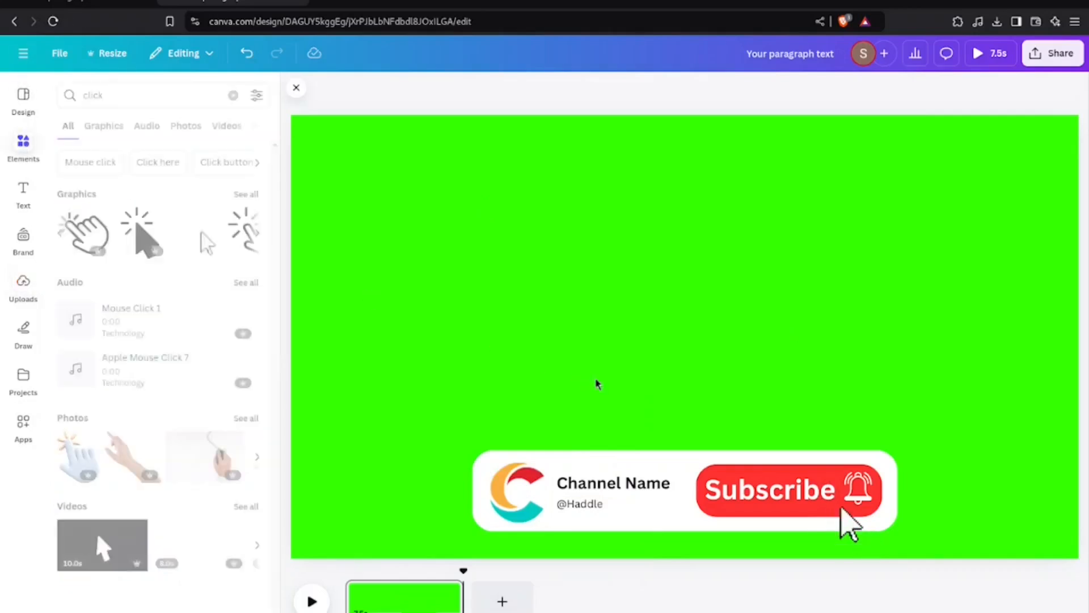
left_click(356, 579)
left_click(314, 600)
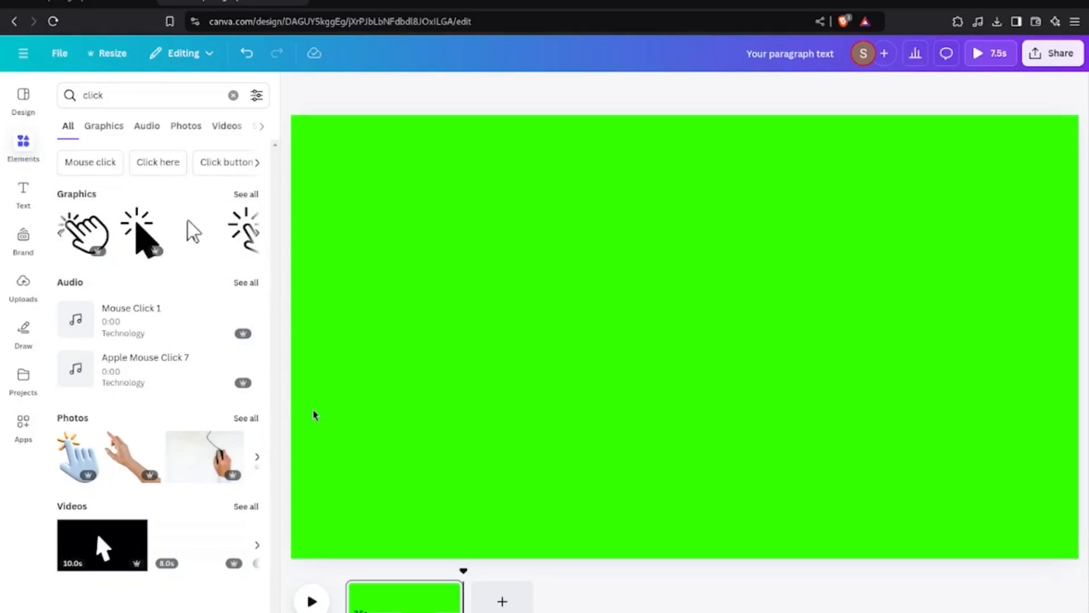
left_click(374, 593)
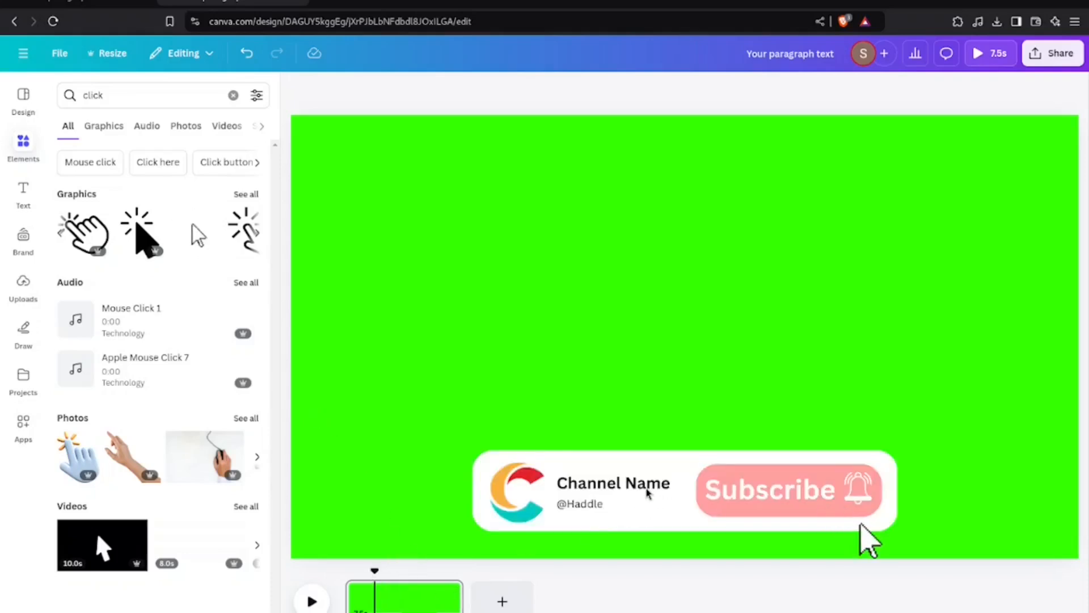